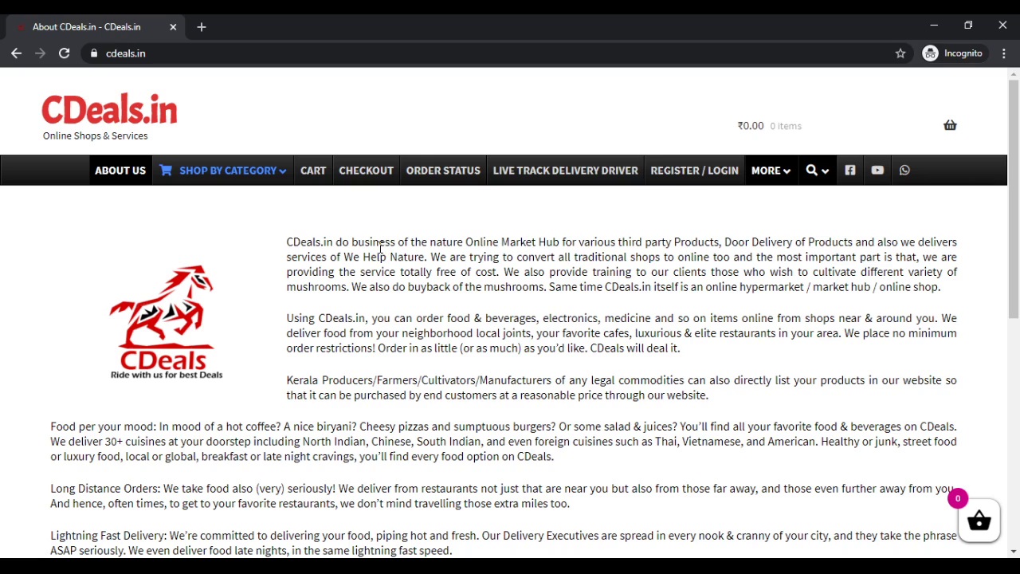
Open the Fishgalaxy.in shop from the shop categories and look over its page.
{"action": "mouse_move", "coordinate": [275, 172]}
{"action": "left_click", "coordinate": [356, 286]}
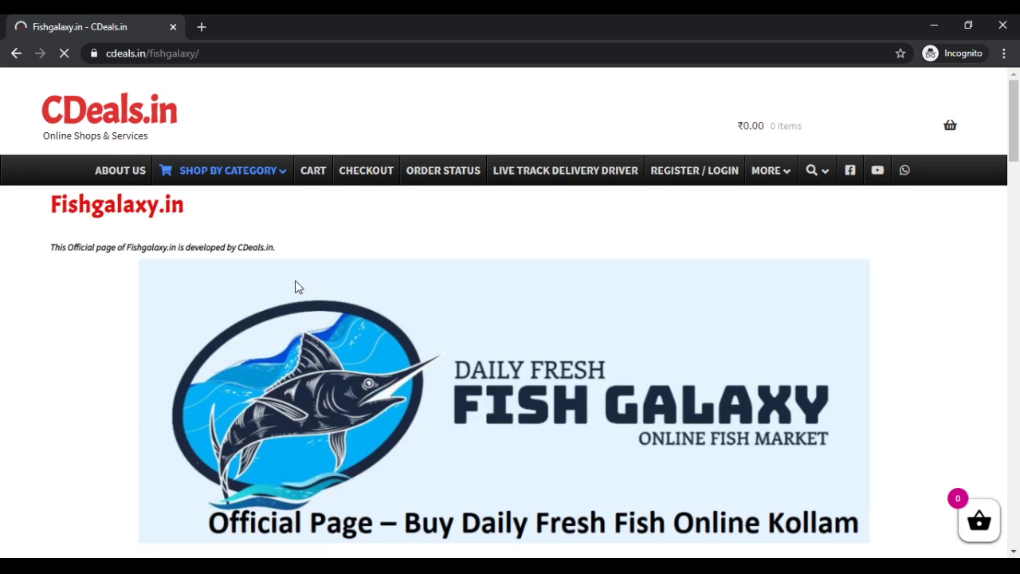
{"action": "scroll", "coordinate": [4, 313], "scroll_direction": "down", "scroll_amount": 2}
{"action": "scroll", "coordinate": [4, 313], "scroll_direction": "up", "scroll_amount": 2}
Go to the account registration form and enter the customer's email address.
{"action": "left_click", "coordinate": [681, 177]}
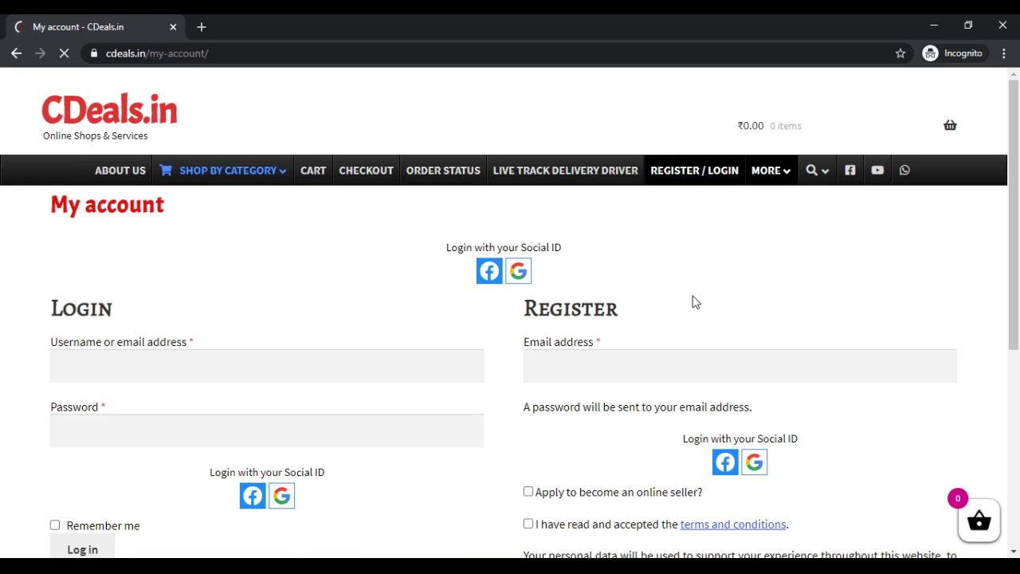
{"action": "left_click", "coordinate": [587, 359]}
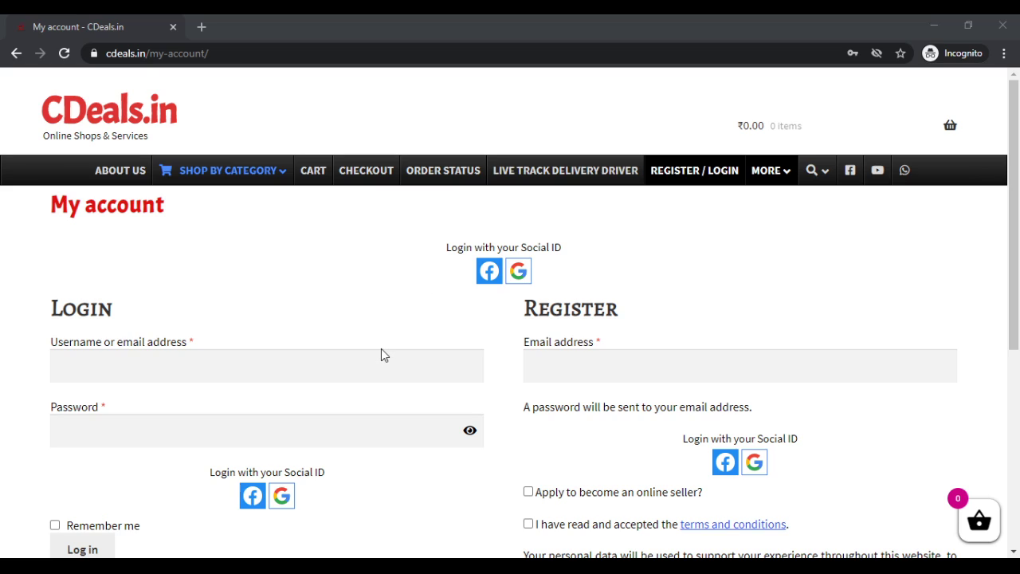
{"action": "left_click", "coordinate": [773, 36]}
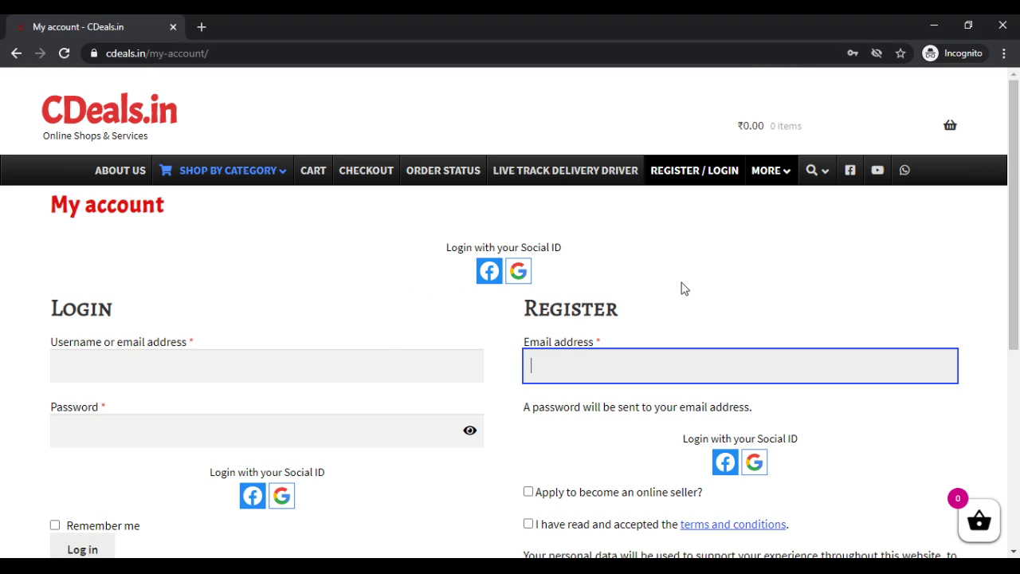
{"action": "key", "text": "ctrl+v"}
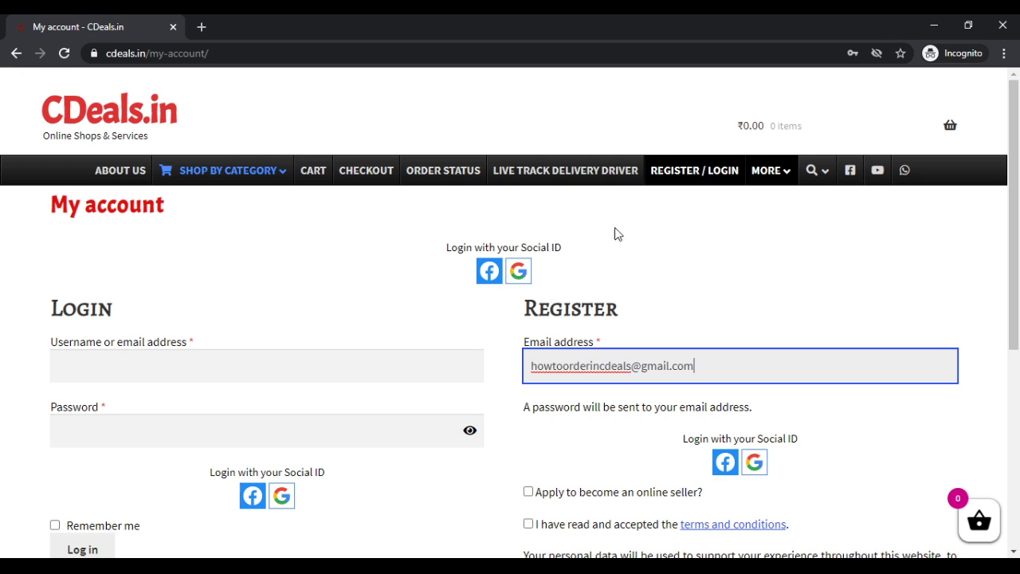
Accept the terms and conditions and submit the account registration.
{"action": "scroll", "coordinate": [577, 406], "scroll_direction": "down", "scroll_amount": 1}
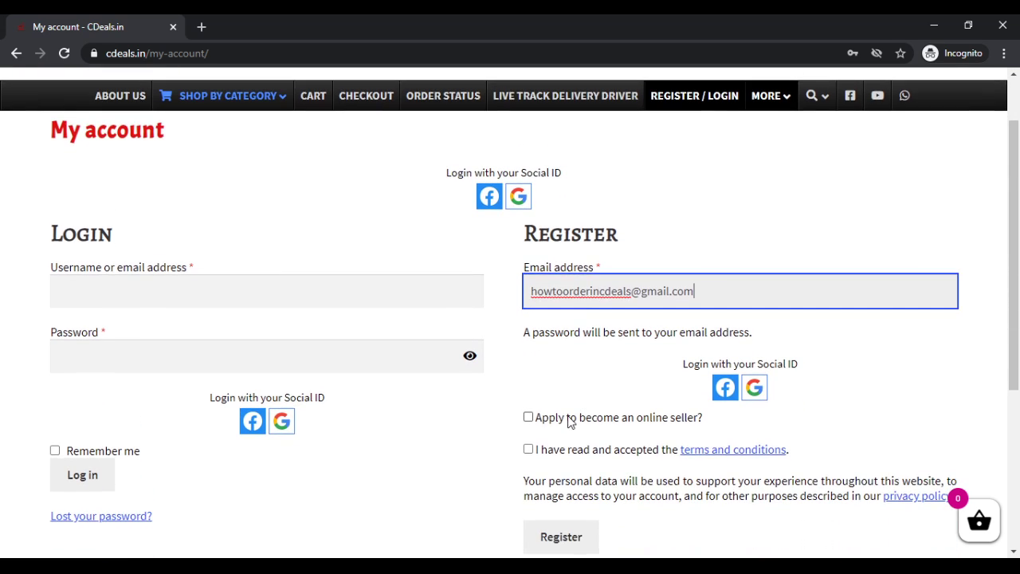
{"action": "left_click", "coordinate": [528, 450]}
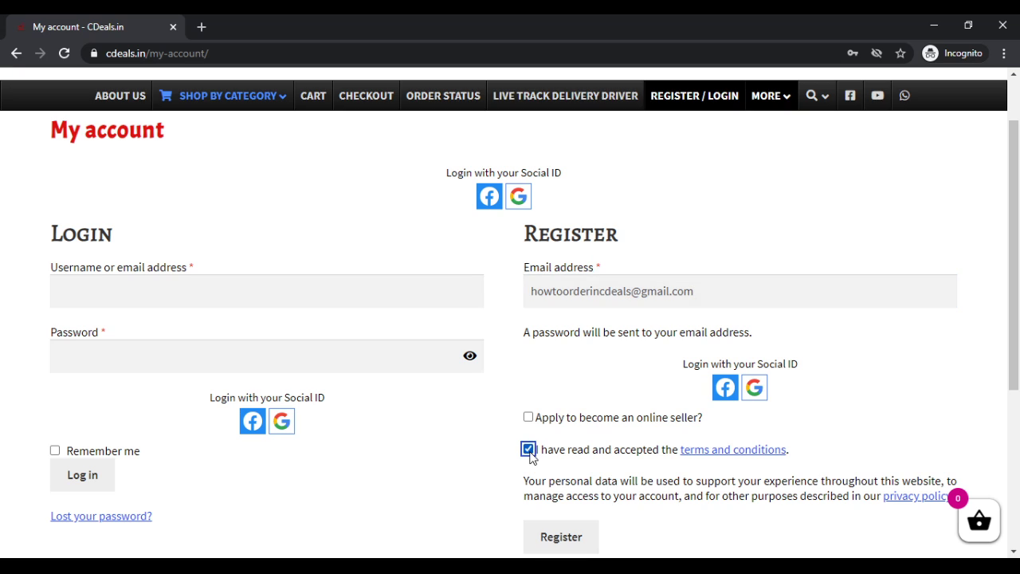
{"action": "scroll", "coordinate": [497, 457], "scroll_direction": "down", "scroll_amount": 1}
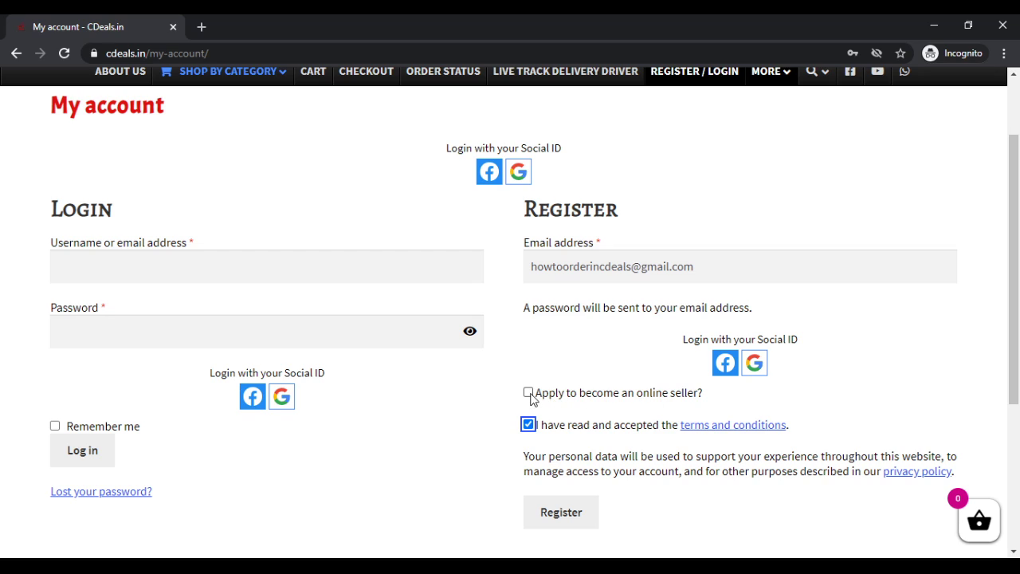
{"action": "left_click", "coordinate": [565, 520]}
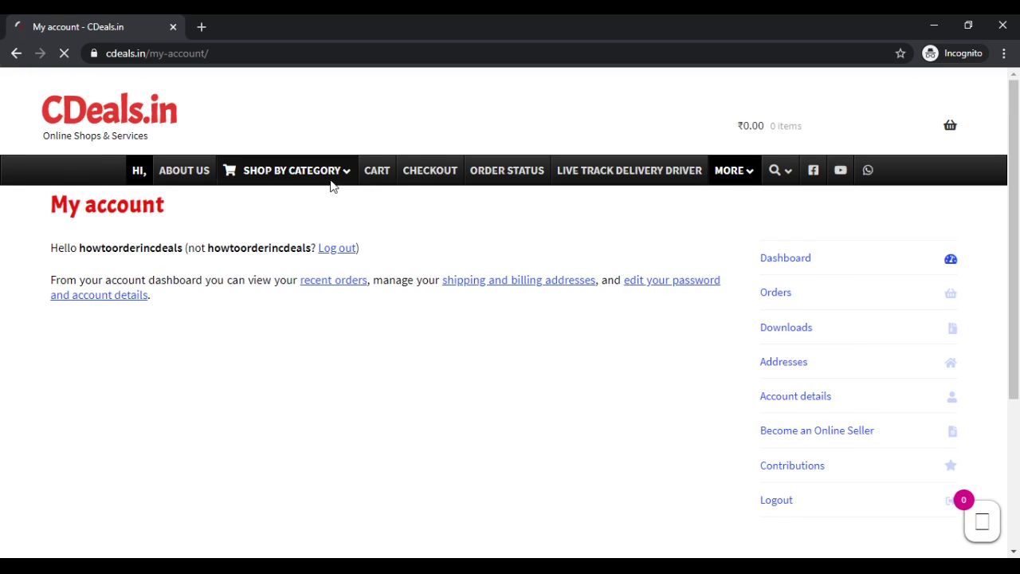
Return to the Fishgalaxy.in shop and read its delivery areas and the important note to customers.
{"action": "mouse_move", "coordinate": [332, 182]}
{"action": "left_click", "coordinate": [322, 254]}
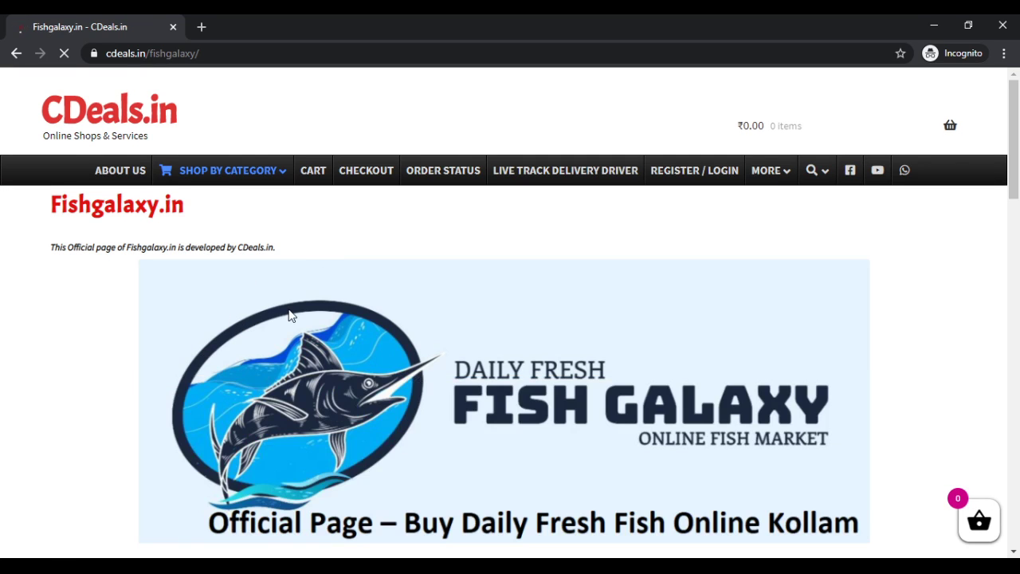
{"action": "scroll", "coordinate": [407, 300], "scroll_direction": "down", "scroll_amount": 2}
{"action": "scroll", "coordinate": [407, 301], "scroll_direction": "down", "scroll_amount": 1}
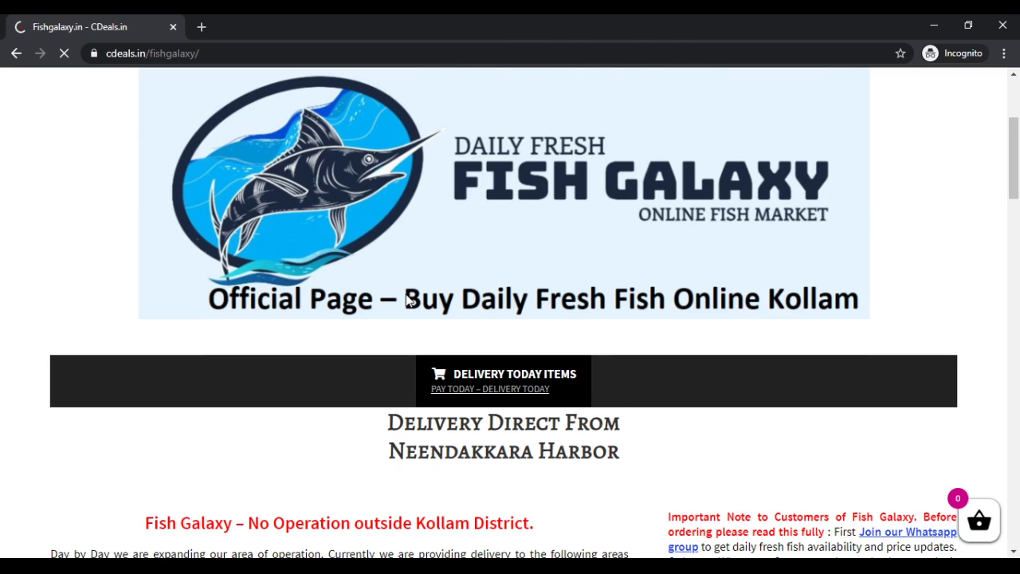
{"action": "scroll", "coordinate": [407, 300], "scroll_direction": "down", "scroll_amount": 1}
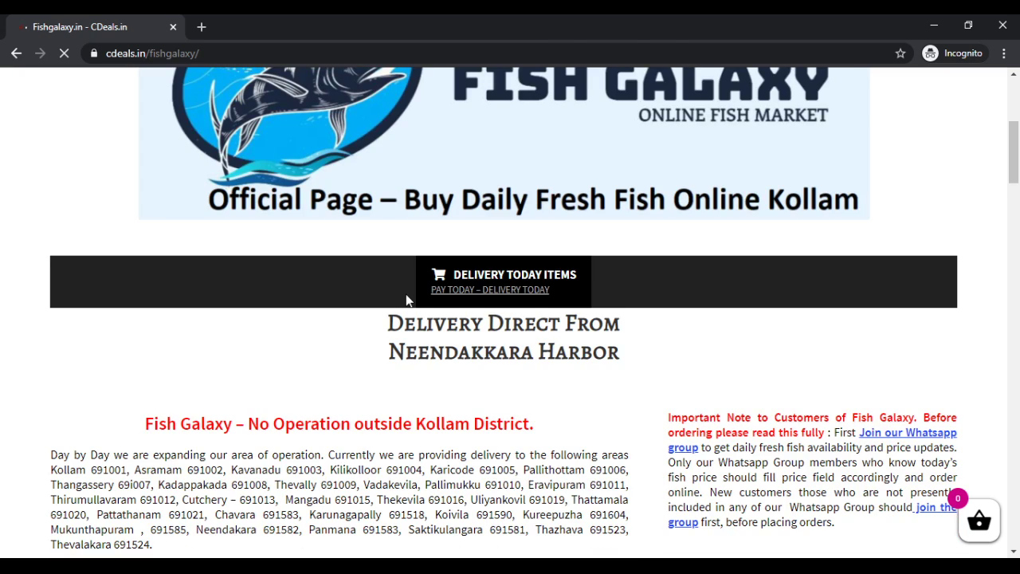
{"action": "scroll", "coordinate": [407, 301], "scroll_direction": "down", "scroll_amount": 1}
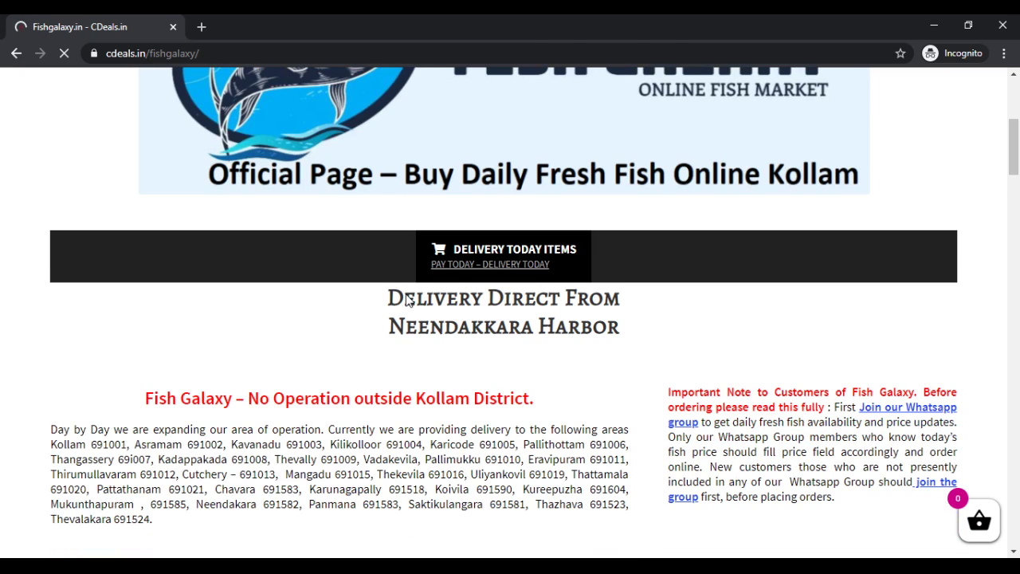
{"action": "scroll", "coordinate": [407, 300], "scroll_direction": "down", "scroll_amount": 1}
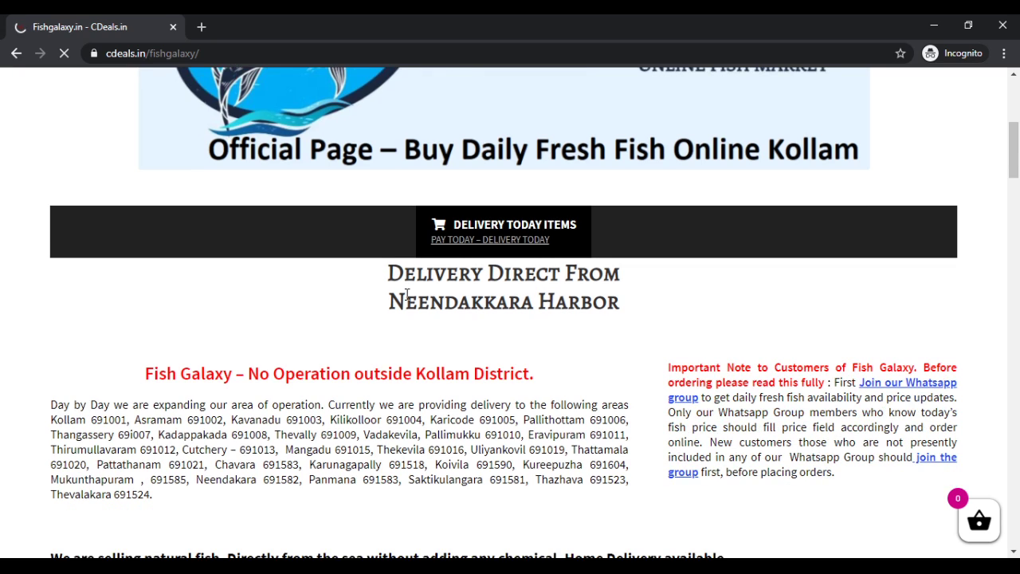
{"action": "scroll", "coordinate": [407, 295], "scroll_direction": "down", "scroll_amount": 3}
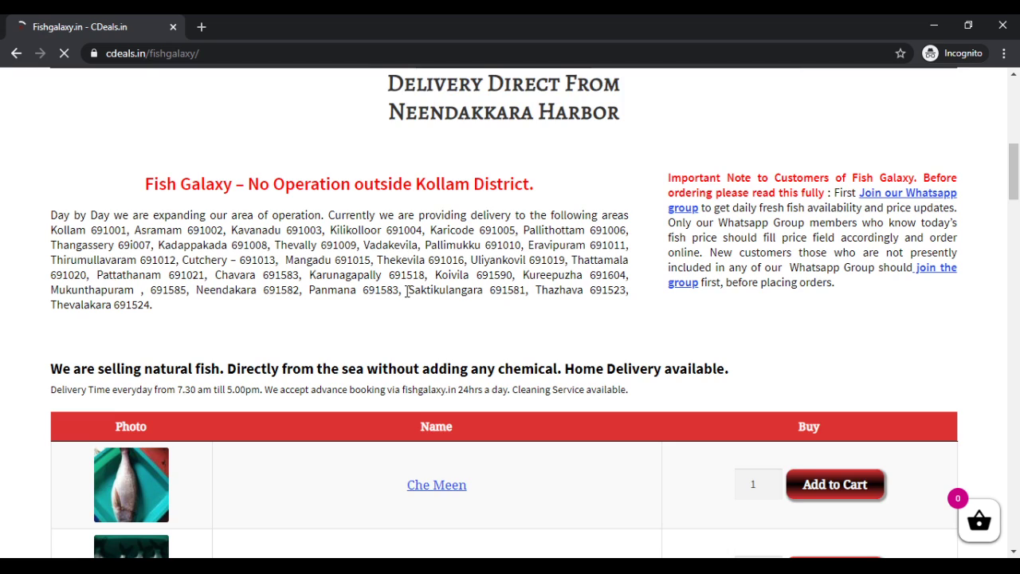
Browse the fish list and open the Kili-Meen product page.
{"action": "scroll", "coordinate": [407, 291], "scroll_direction": "down", "scroll_amount": 3}
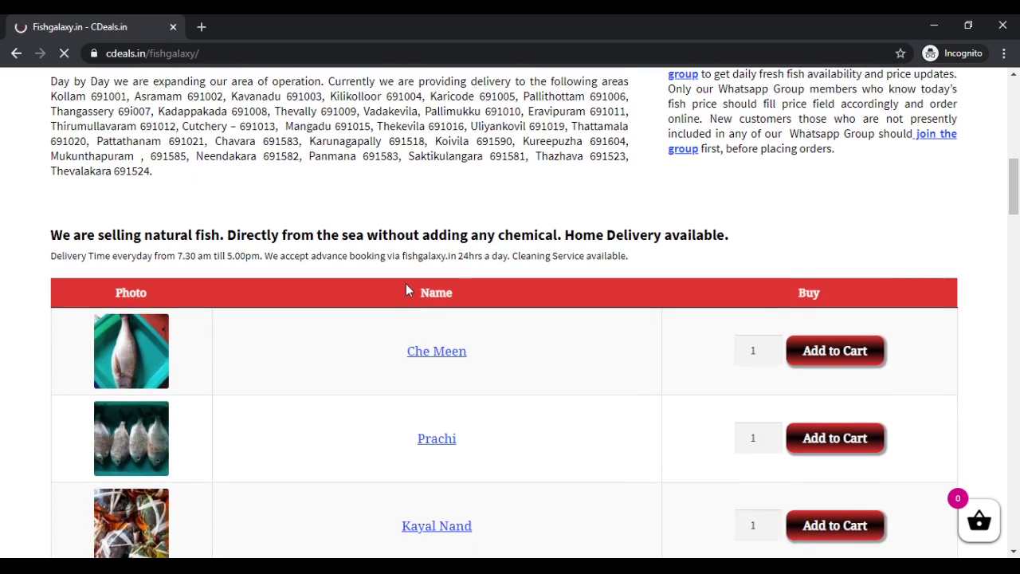
{"action": "scroll", "coordinate": [405, 289], "scroll_direction": "down", "scroll_amount": 2}
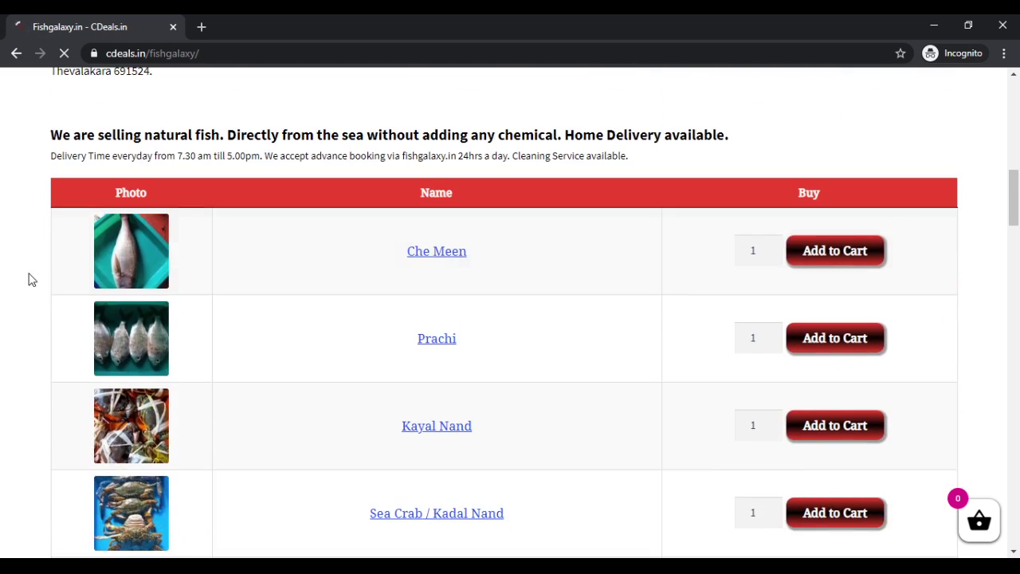
{"action": "scroll", "coordinate": [32, 278], "scroll_direction": "down", "scroll_amount": 1}
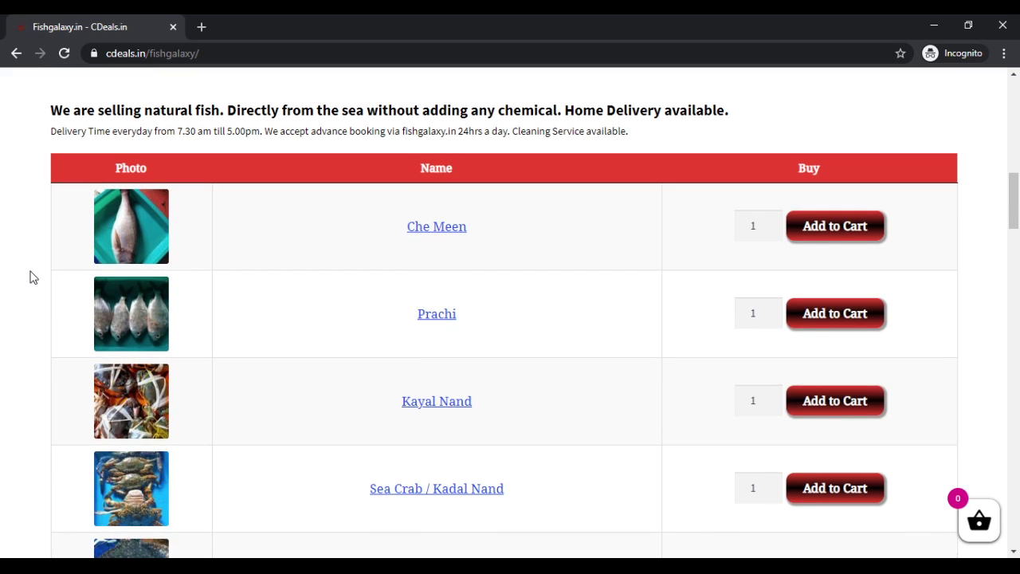
{"action": "scroll", "coordinate": [32, 277], "scroll_direction": "down", "scroll_amount": 6}
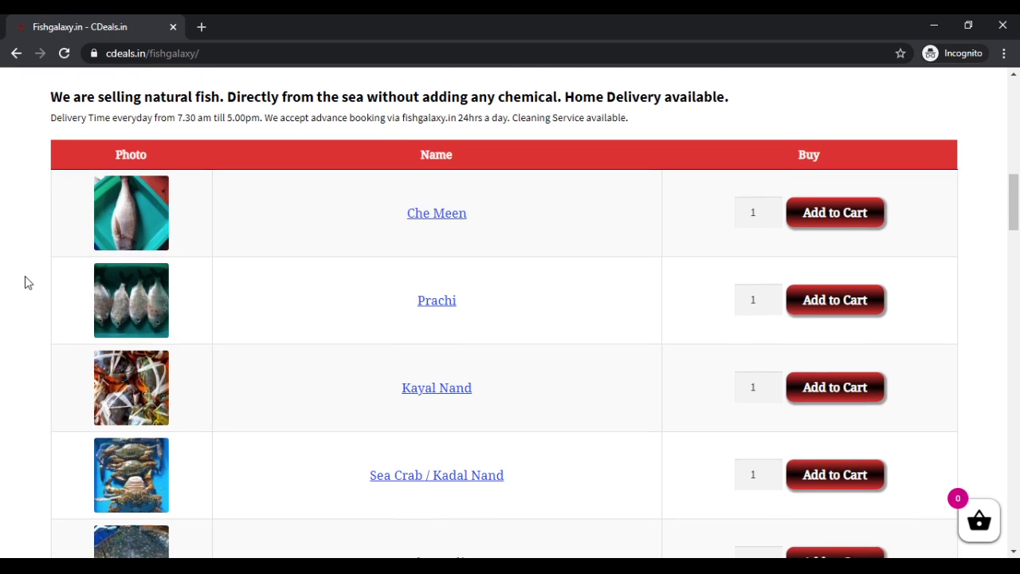
{"action": "scroll", "coordinate": [24, 286], "scroll_direction": "down", "scroll_amount": 7}
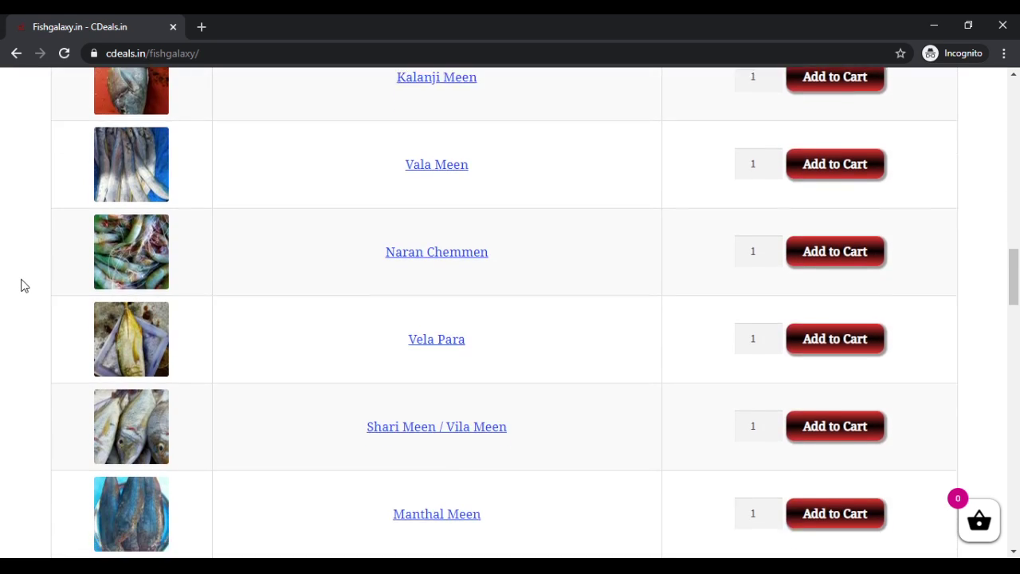
{"action": "scroll", "coordinate": [24, 286], "scroll_direction": "down", "scroll_amount": 8}
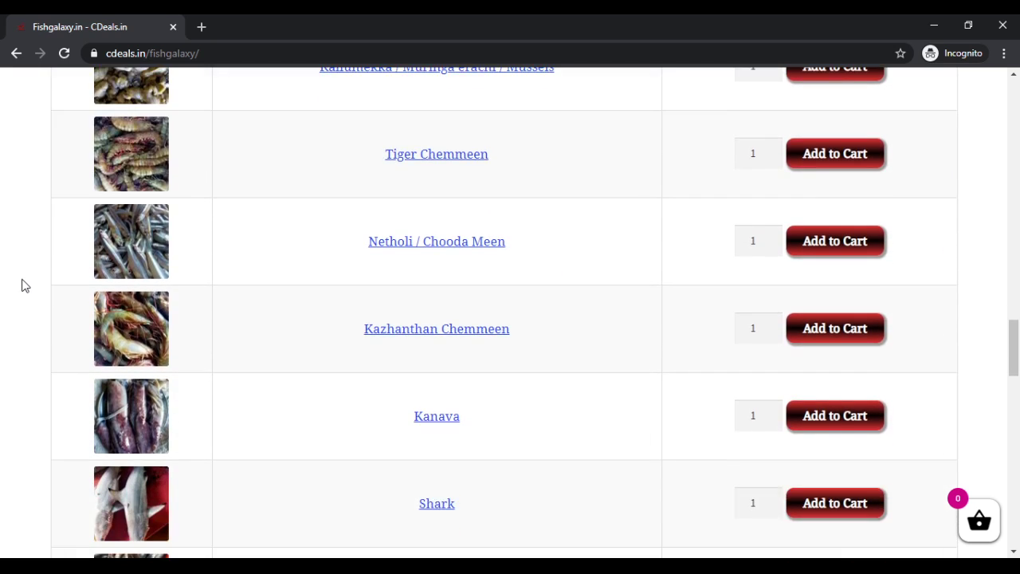
{"action": "scroll", "coordinate": [24, 285], "scroll_direction": "down", "scroll_amount": 4}
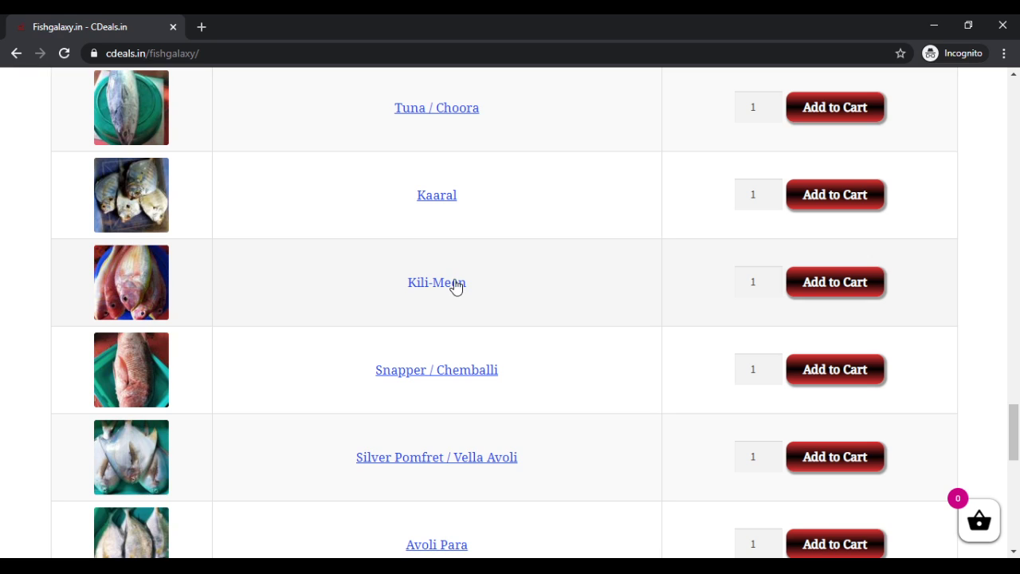
{"action": "left_click", "coordinate": [456, 288]}
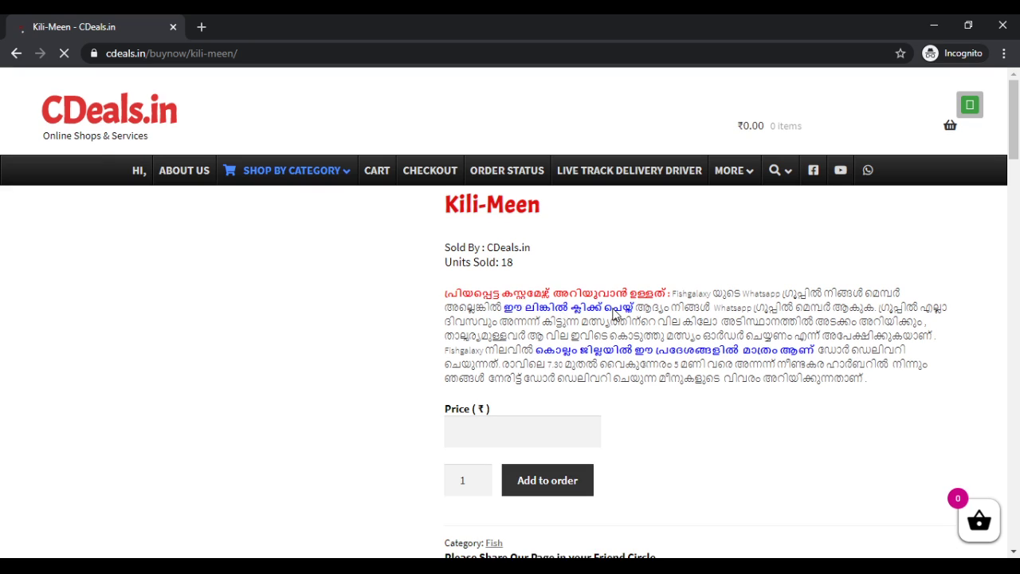
Set the Kili-Meen price to ₹180.
{"action": "scroll", "coordinate": [616, 315], "scroll_direction": "down", "scroll_amount": 1}
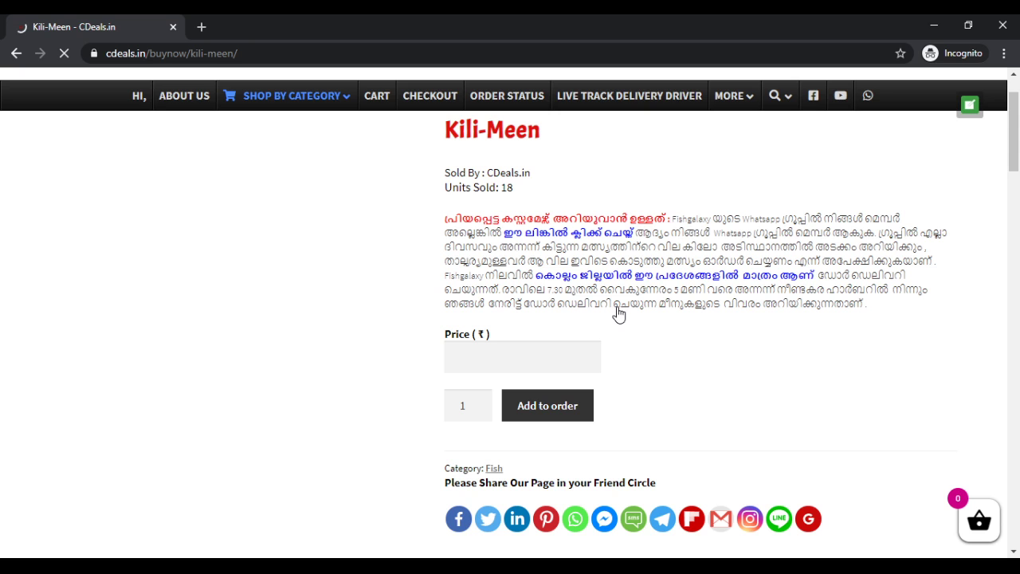
{"action": "left_click", "coordinate": [511, 355]}
{"action": "type", "text": "1"}
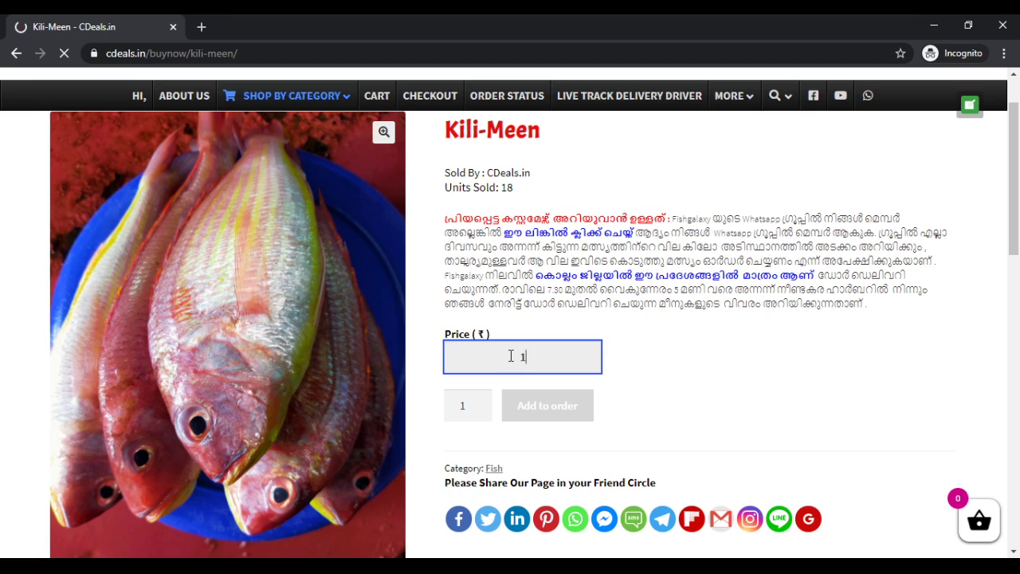
{"action": "type", "text": "80"}
{"action": "left_click", "coordinate": [630, 360]}
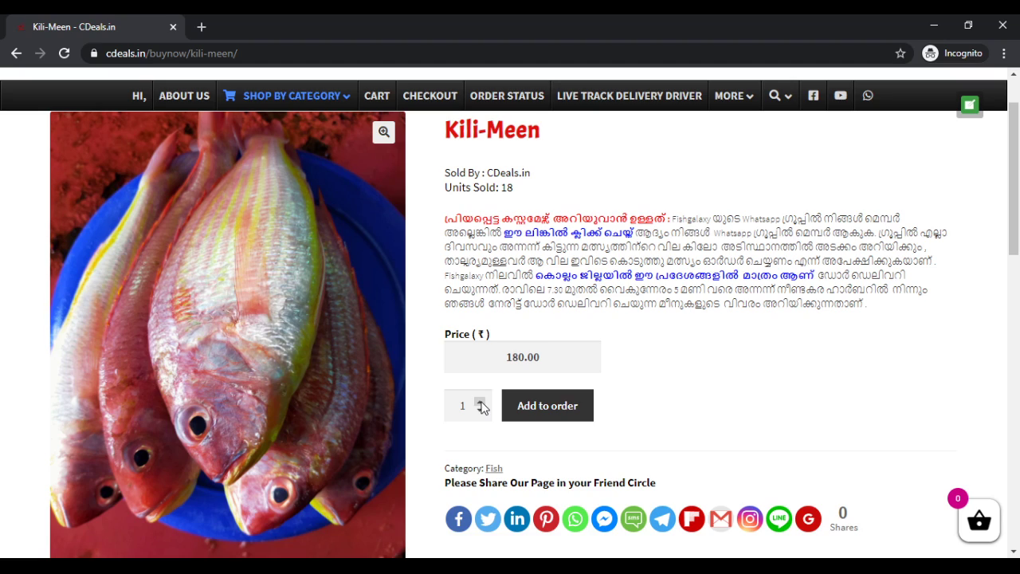
Set the Kili-Meen quantity to 3 and add it to the order.
{"action": "left_click", "coordinate": [480, 402]}
{"action": "left_click", "coordinate": [480, 402]}
{"action": "left_click", "coordinate": [681, 412]}
{"action": "left_click", "coordinate": [559, 404]}
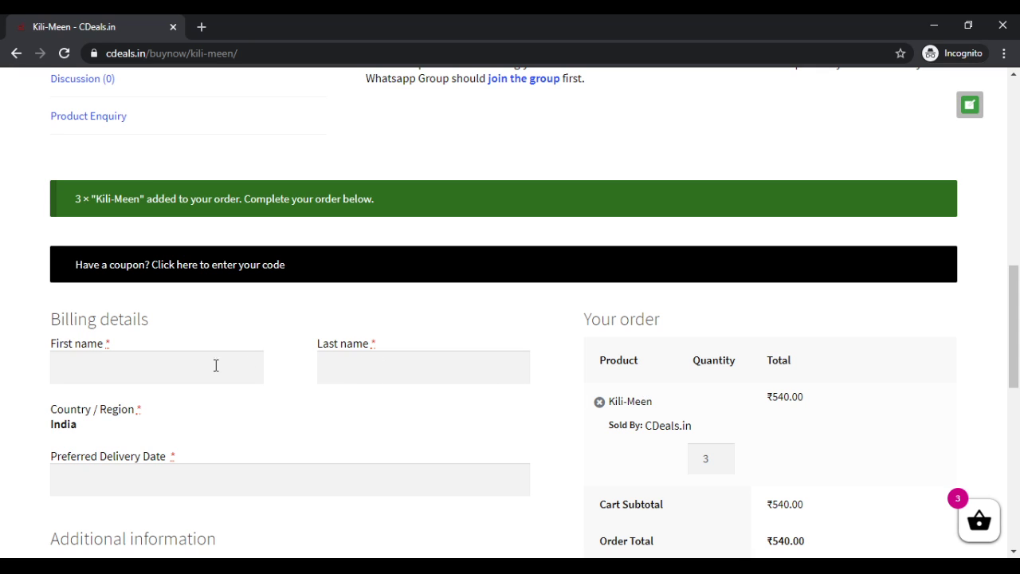
Fill in the customer's first and last name in the billing details.
{"action": "scroll", "coordinate": [683, 420], "scroll_direction": "down", "scroll_amount": 2}
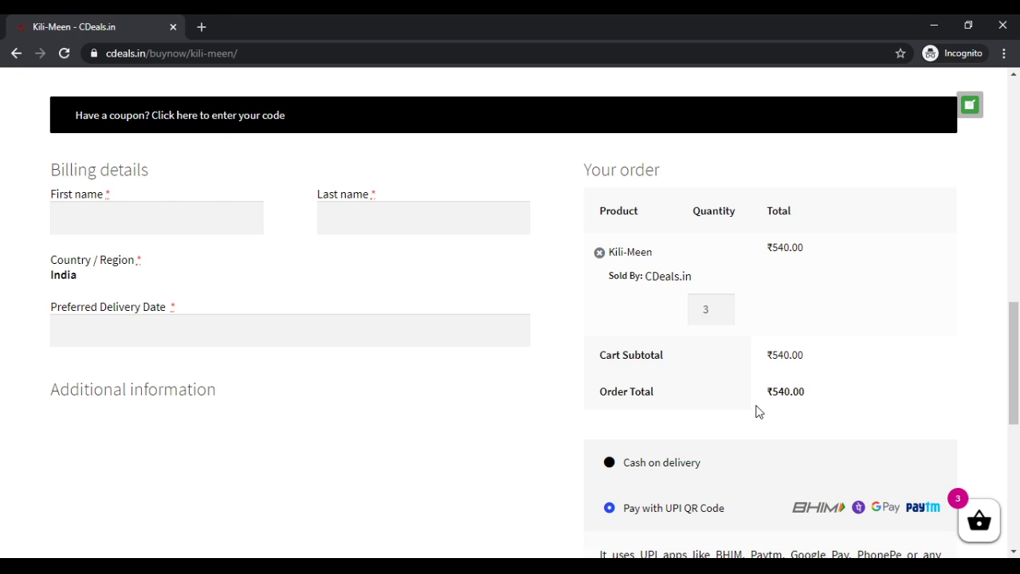
{"action": "left_click", "coordinate": [146, 213]}
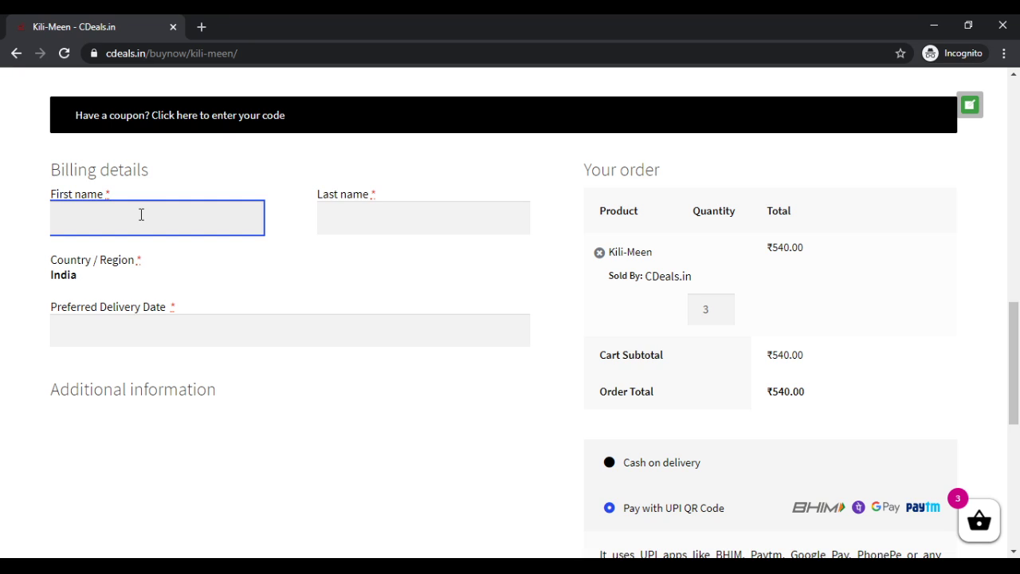
{"action": "type", "text": "K"}
{"action": "left_click", "coordinate": [355, 218]}
{"action": "type", "text": "K"}
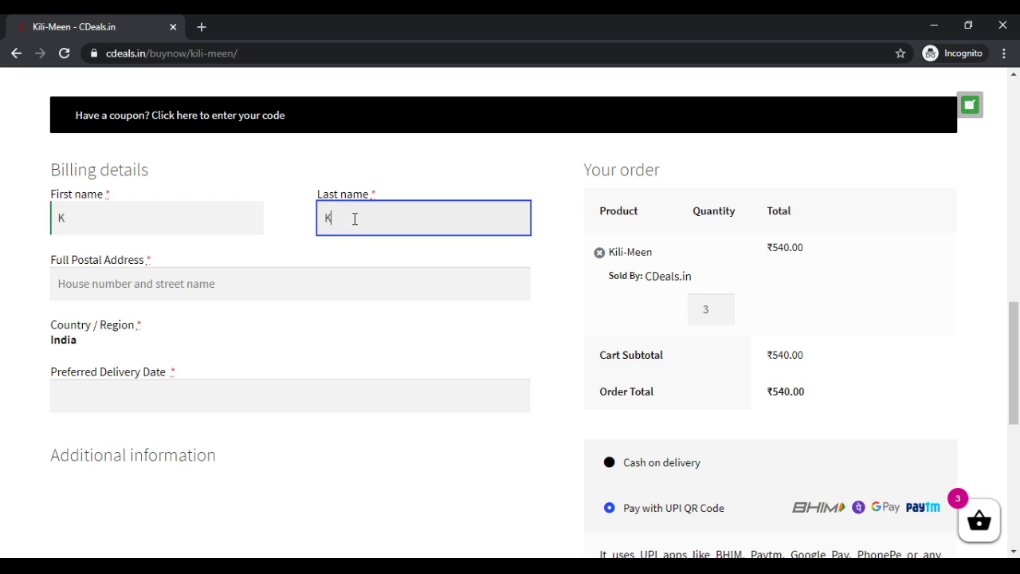
Complete the billing address with the full postal address, town and postcode.
{"action": "left_click", "coordinate": [210, 277]}
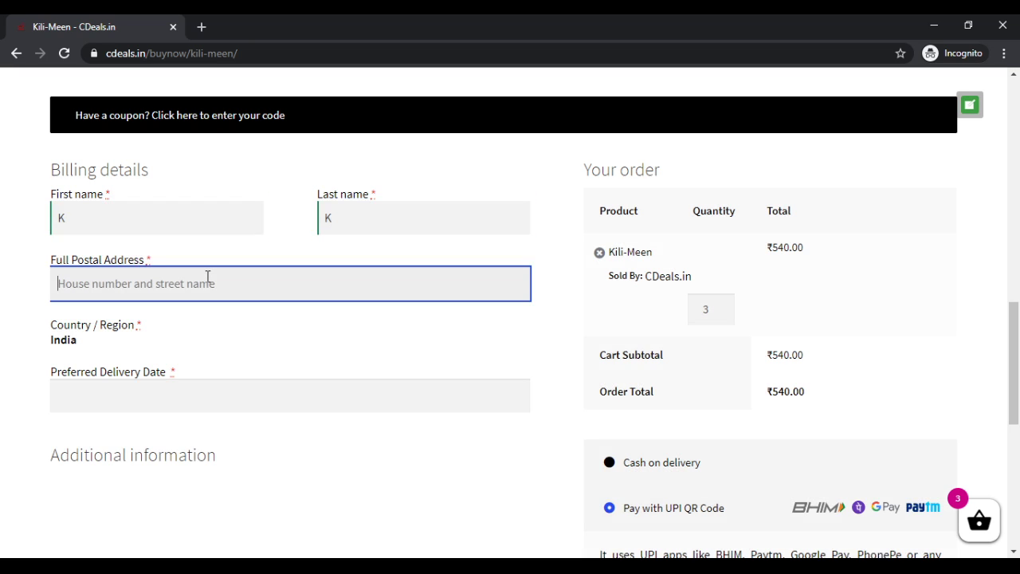
{"action": "type", "text": "JK"}
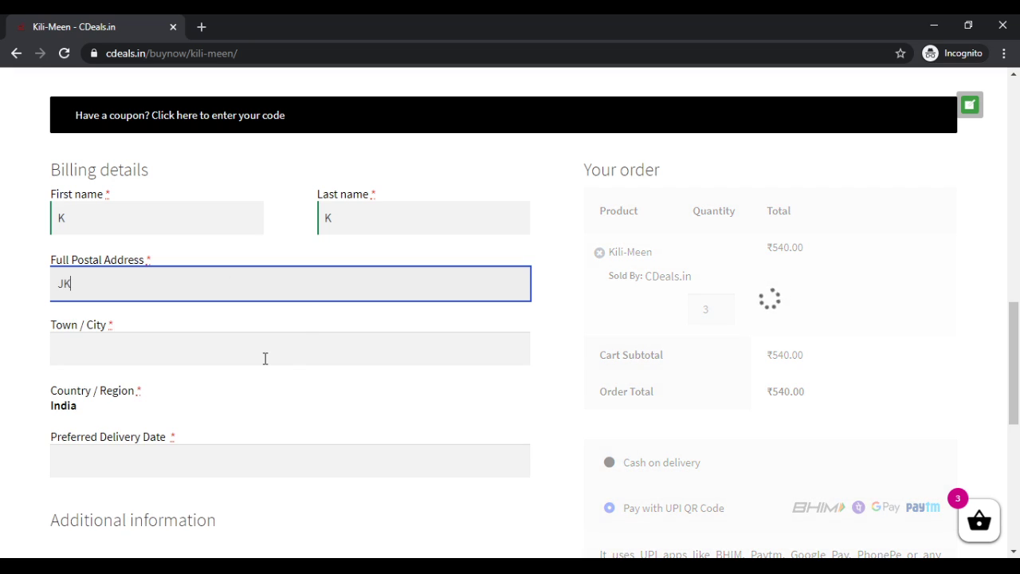
{"action": "left_click", "coordinate": [258, 362]}
{"action": "type", "text": "KOLLAM"}
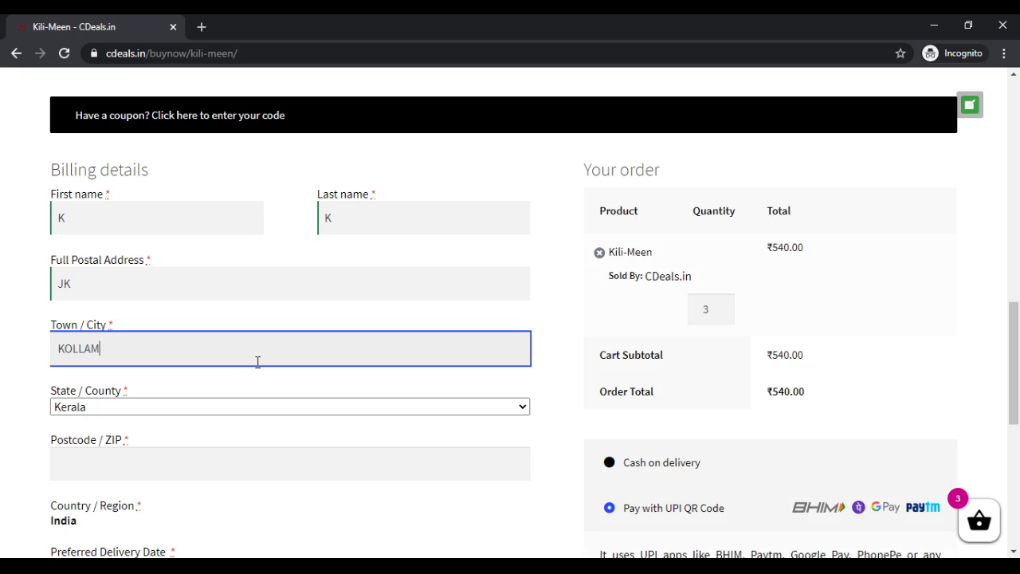
{"action": "scroll", "coordinate": [258, 362], "scroll_direction": "down", "scroll_amount": 2}
{"action": "left_click", "coordinate": [140, 314]}
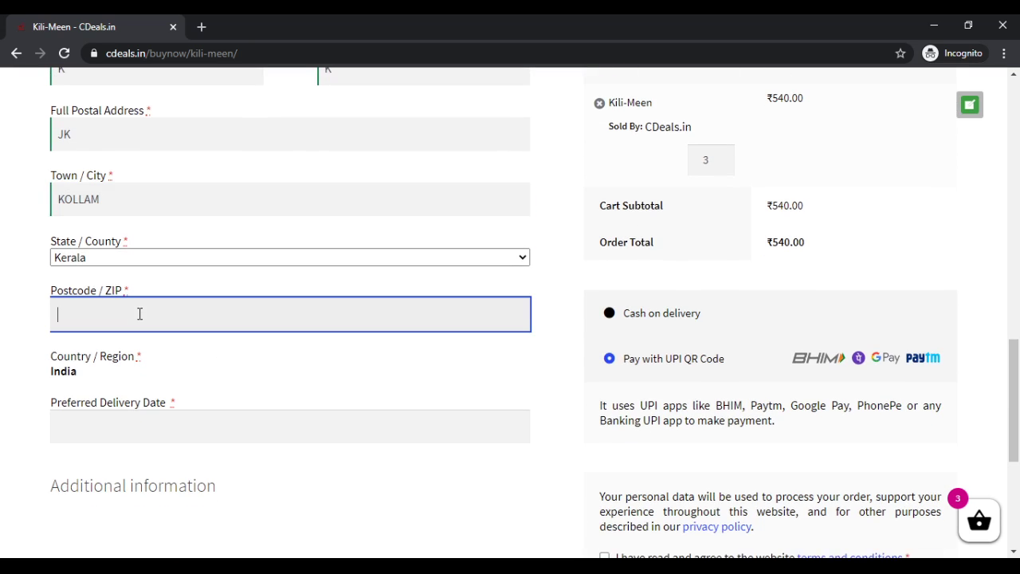
{"action": "type", "text": "691009"}
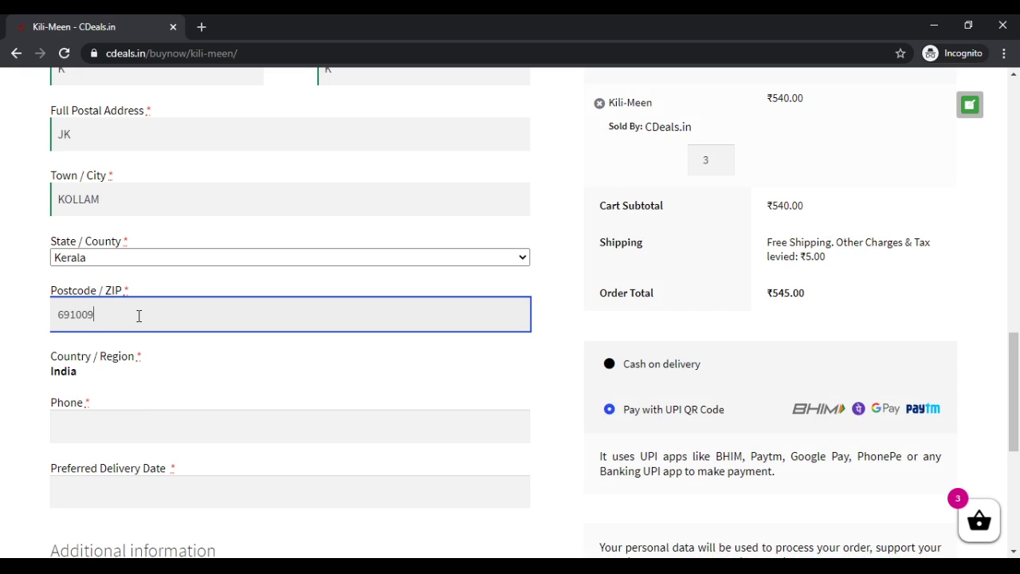
Enter the customer's phone number in the billing details.
{"action": "scroll", "coordinate": [120, 319], "scroll_direction": "down", "scroll_amount": 1}
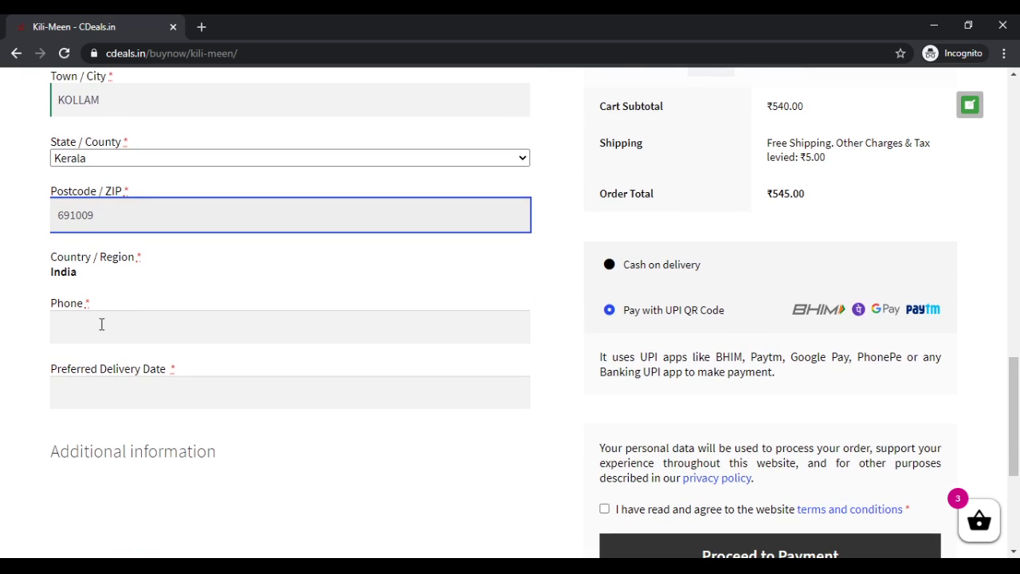
{"action": "left_click", "coordinate": [101, 325]}
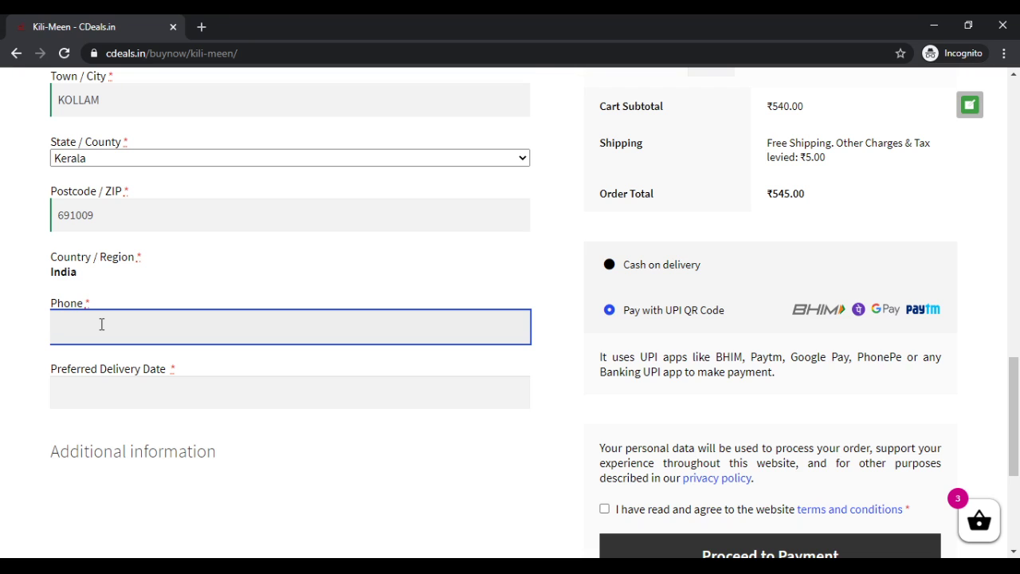
{"action": "type", "text": "8"}
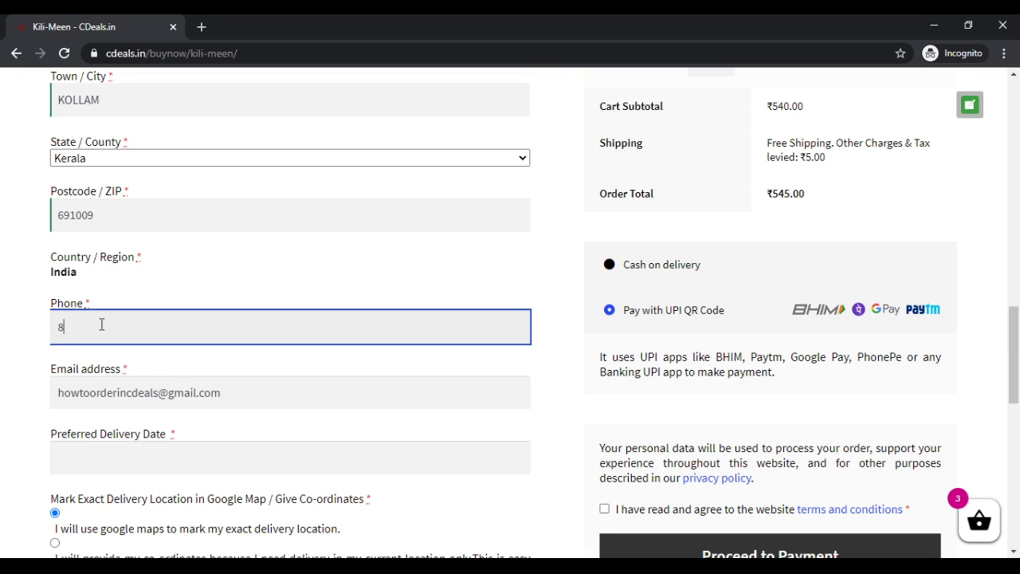
{"action": "type", "text": "888888888"}
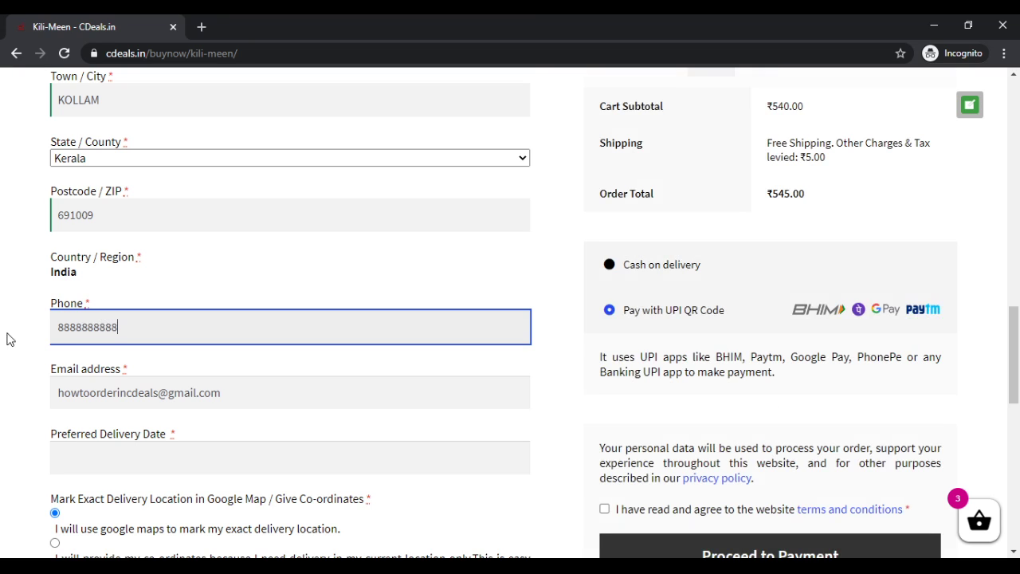
Set the preferred delivery date to September 20, 2020.
{"action": "scroll", "coordinate": [32, 327], "scroll_direction": "down", "scroll_amount": 2}
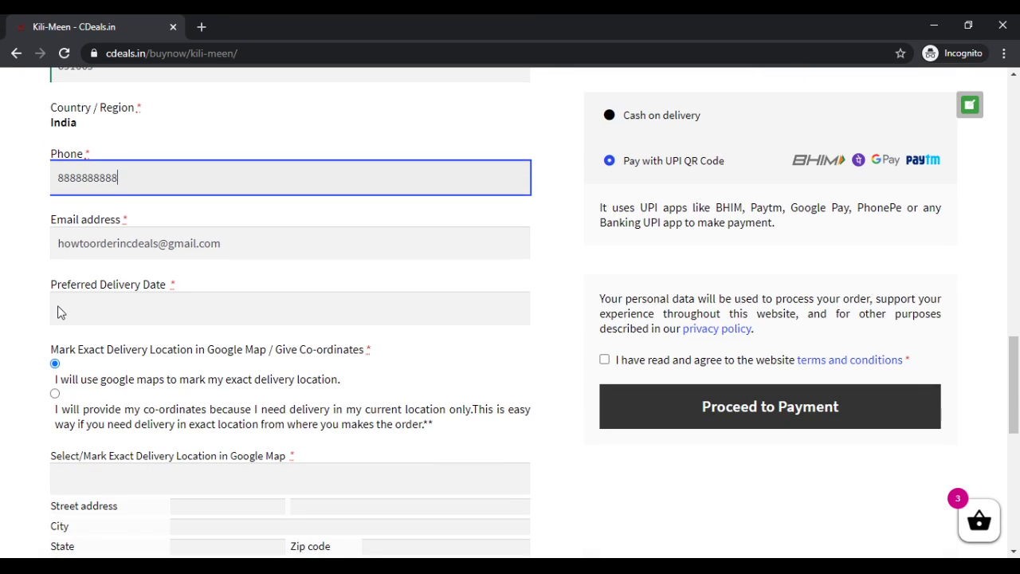
{"action": "left_click", "coordinate": [95, 309]}
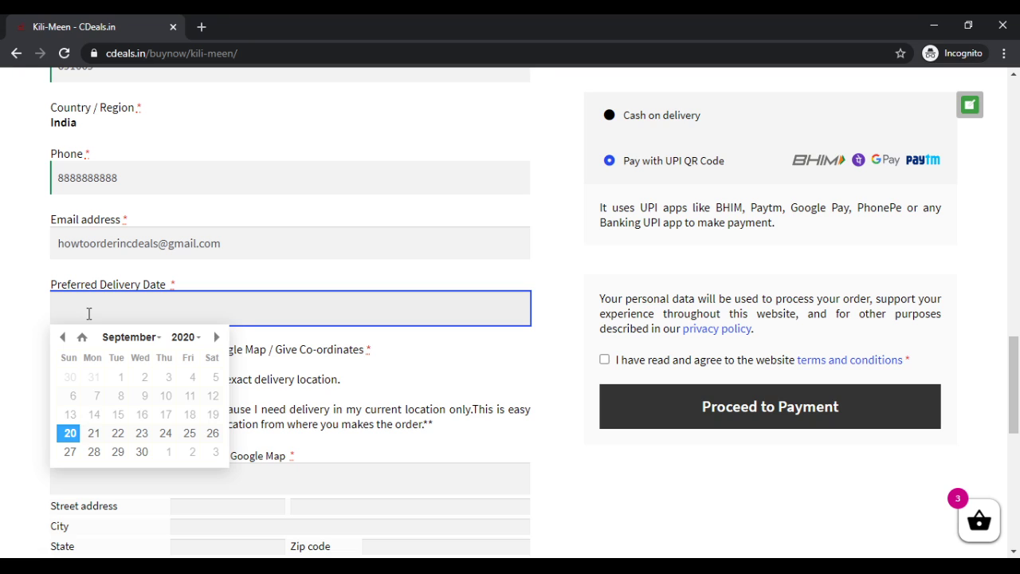
{"action": "left_click", "coordinate": [70, 438]}
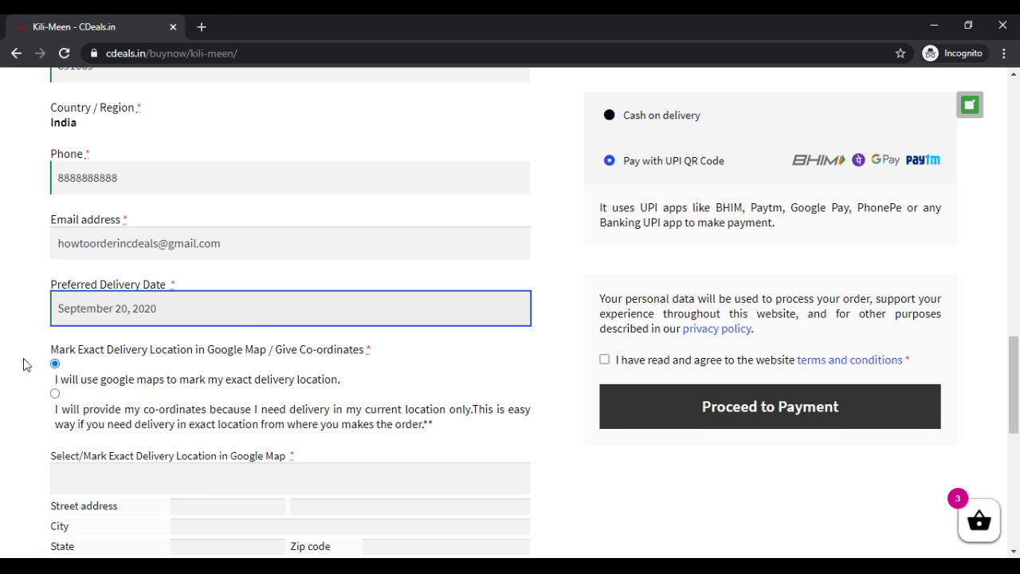
Mark the delivery location on the Google map by moving the pin next to Malimel Bhagavathi Temple.
{"action": "scroll", "coordinate": [28, 365], "scroll_direction": "down", "scroll_amount": 1}
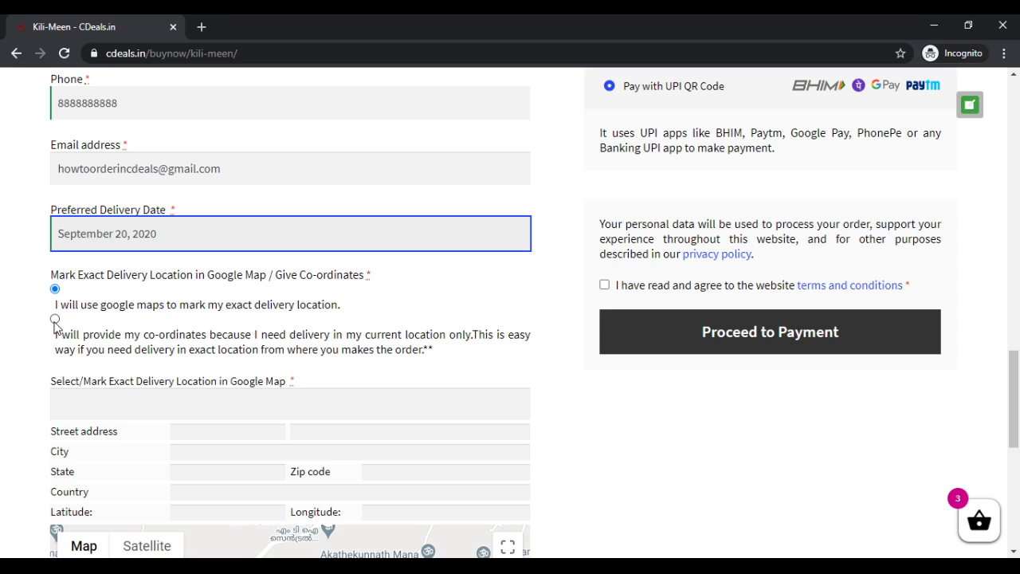
{"action": "scroll", "coordinate": [63, 323], "scroll_direction": "down", "scroll_amount": 1}
{"action": "left_click", "coordinate": [111, 327]}
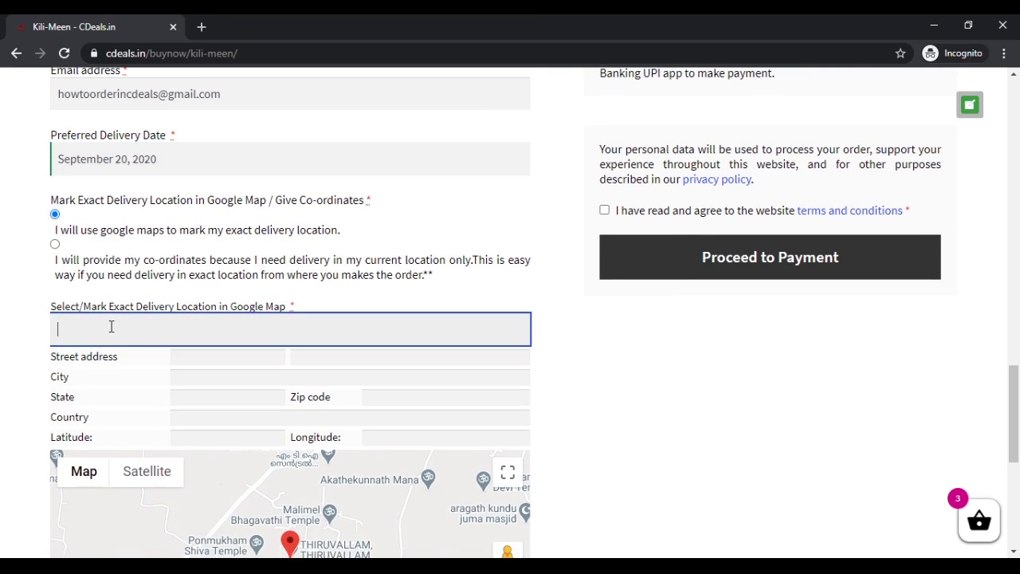
{"action": "scroll", "coordinate": [112, 326], "scroll_direction": "down", "scroll_amount": 1}
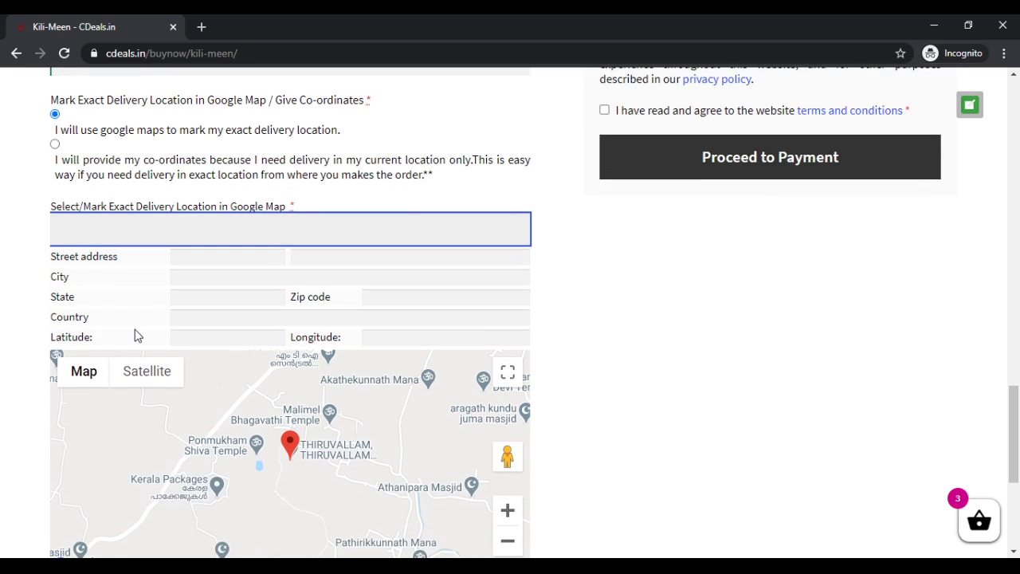
{"action": "scroll", "coordinate": [23, 322], "scroll_direction": "up", "scroll_amount": 1}
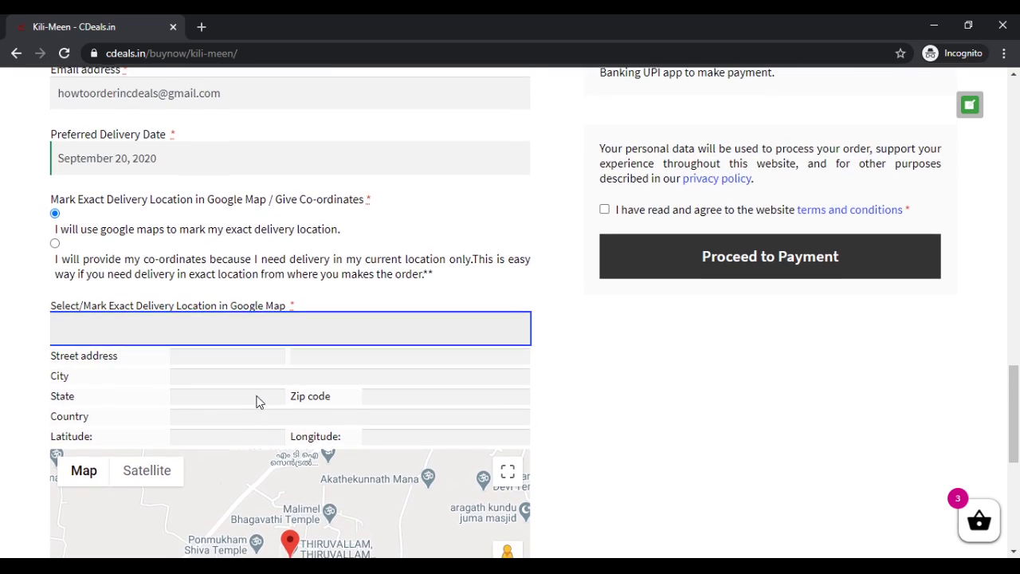
{"action": "scroll", "coordinate": [256, 401], "scroll_direction": "down", "scroll_amount": 1}
{"action": "left_click_drag", "start_coordinate": [290, 448], "coordinate": [274, 421]}
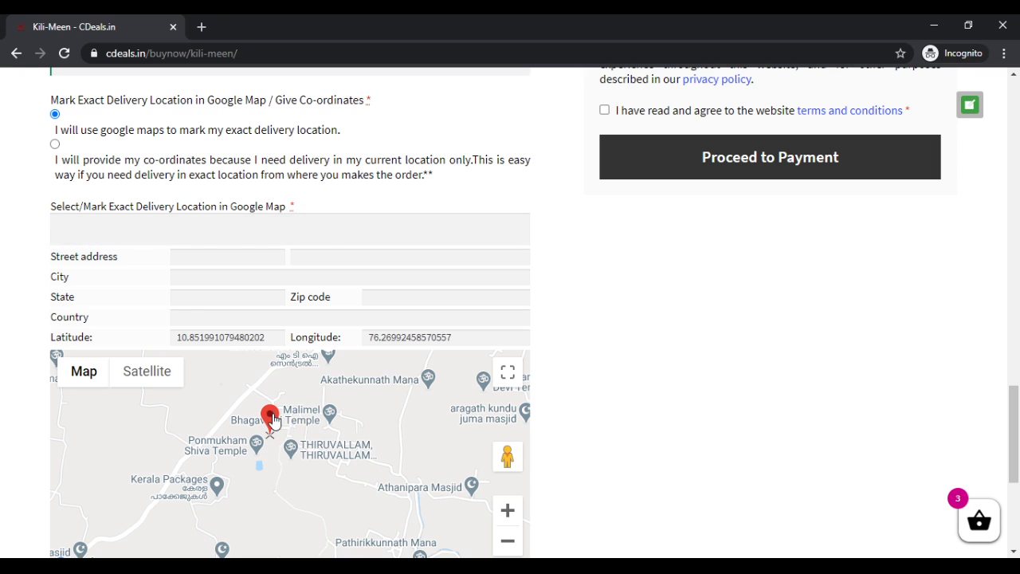
{"action": "scroll", "coordinate": [46, 358], "scroll_direction": "up", "scroll_amount": 1}
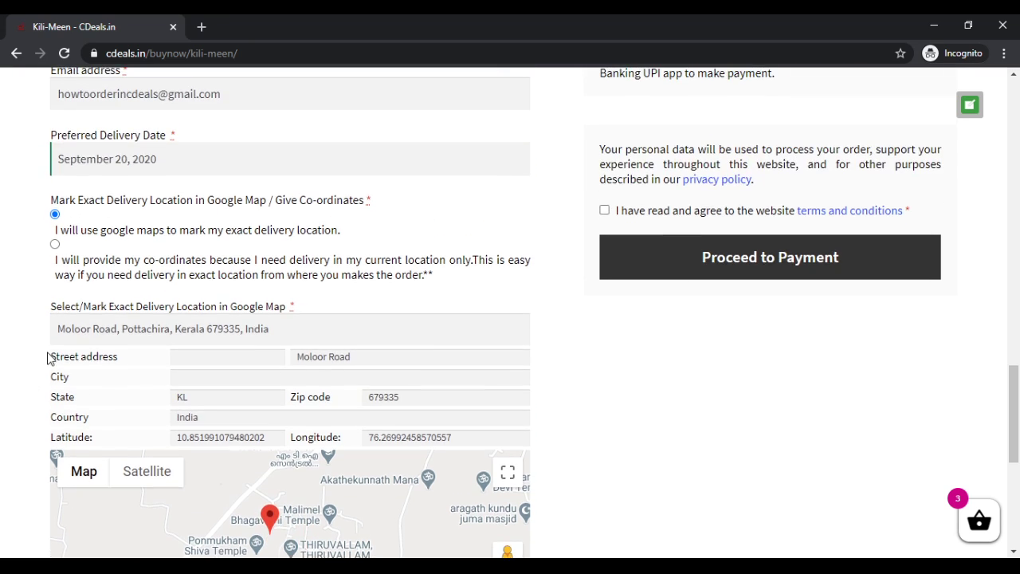
Choose to provide co-ordinates for delivery at the current location and generate them on the checkout page.
{"action": "left_click", "coordinate": [55, 246]}
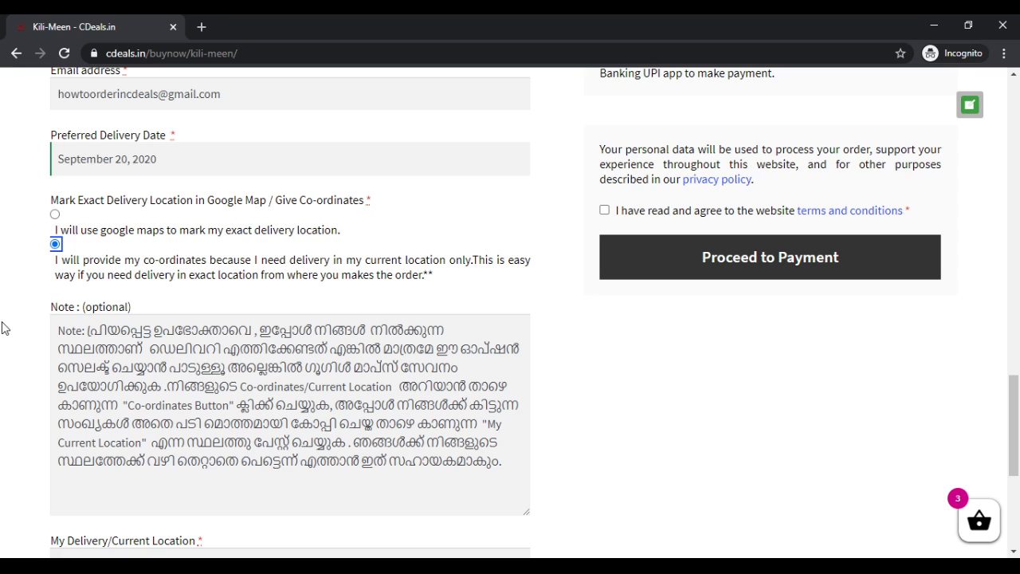
{"action": "scroll", "coordinate": [3, 327], "scroll_direction": "down", "scroll_amount": 3}
{"action": "scroll", "coordinate": [3, 327], "scroll_direction": "down", "scroll_amount": 2}
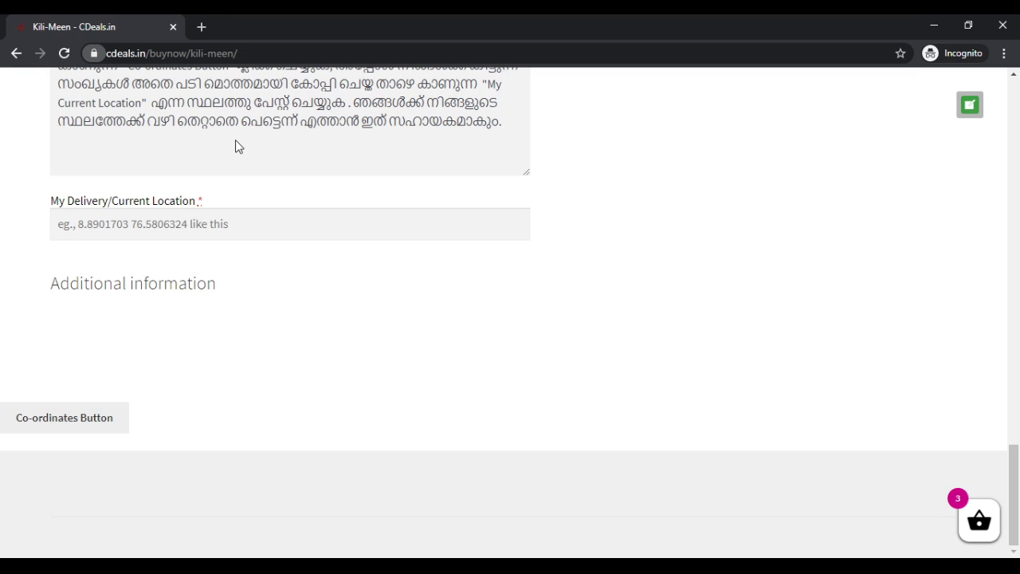
{"action": "key", "text": "Tab"}
{"action": "key", "text": "Return"}
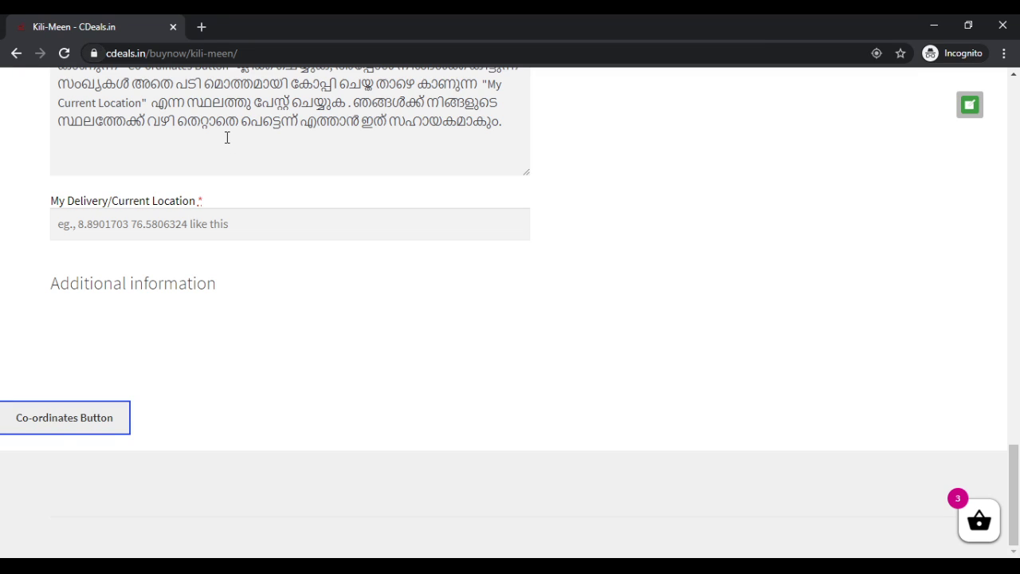
Copy the generated co-ordinates into the My Delivery/Current Location field.
{"action": "left_click_drag", "start_coordinate": [128, 447], "coordinate": [7, 438]}
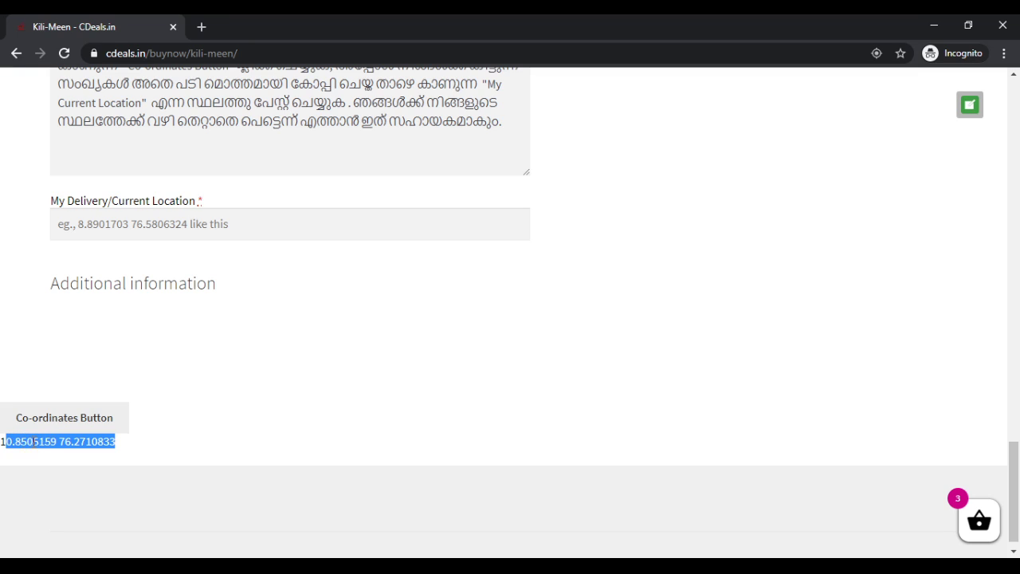
{"action": "triple_click", "coordinate": [37, 443]}
{"action": "key", "text": "ctrl+c"}
{"action": "left_click", "coordinate": [141, 225]}
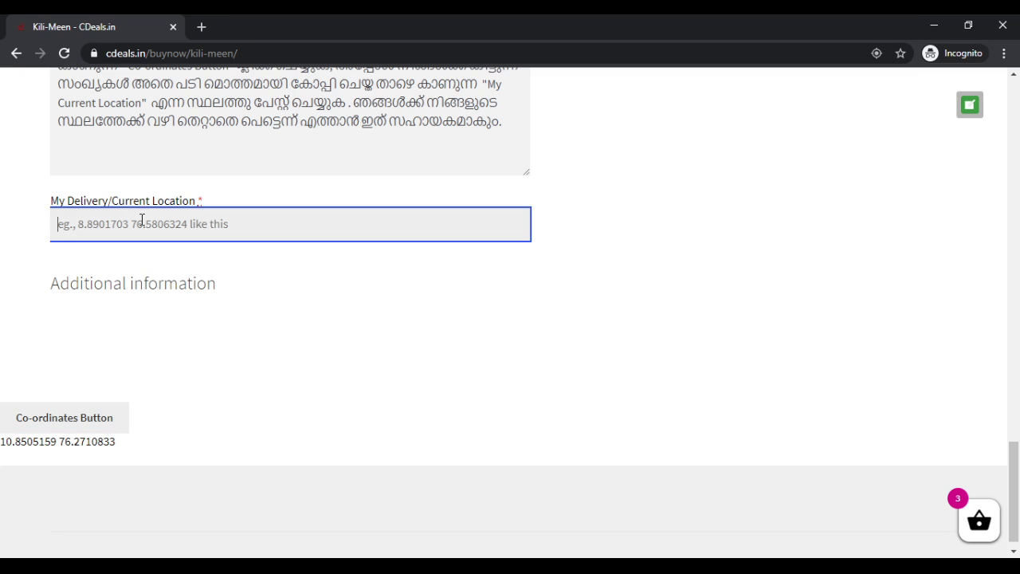
{"action": "key", "text": "ctrl+v"}
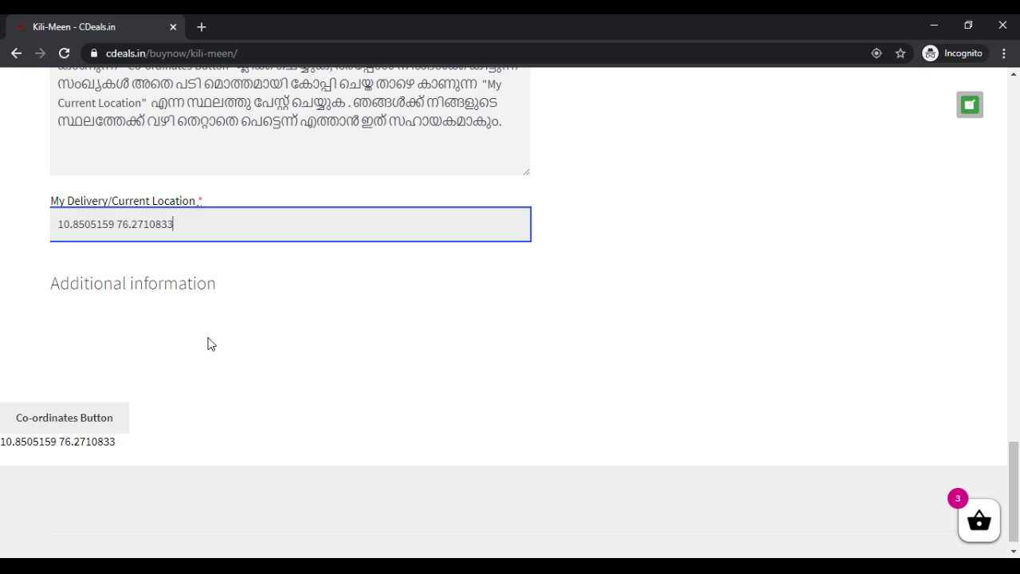
{"action": "scroll", "coordinate": [176, 336], "scroll_direction": "up", "scroll_amount": 1}
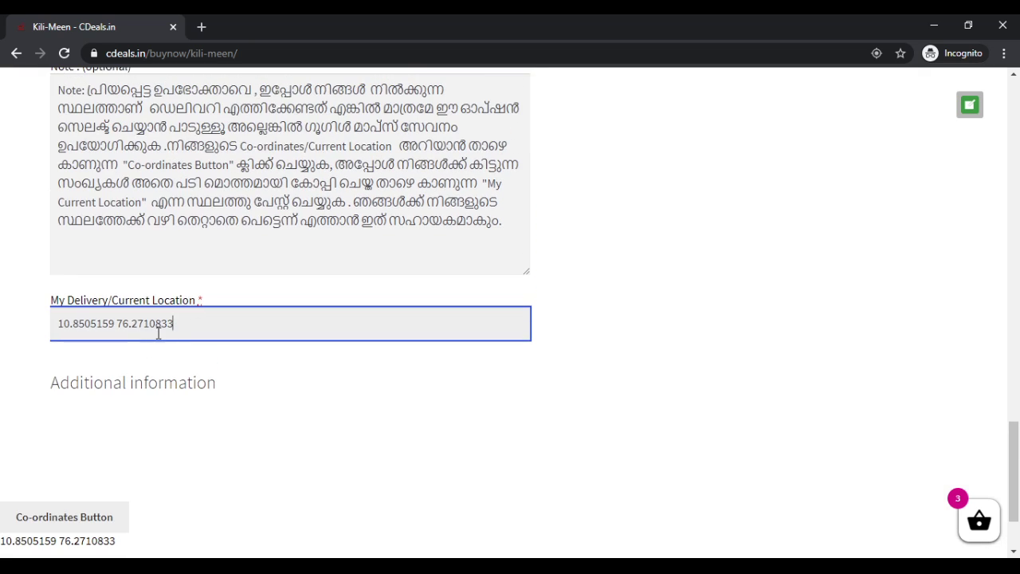
Choose Cash on delivery as the payment method for the Kili-Meen order.
{"action": "scroll", "coordinate": [158, 333], "scroll_direction": "up", "scroll_amount": 5}
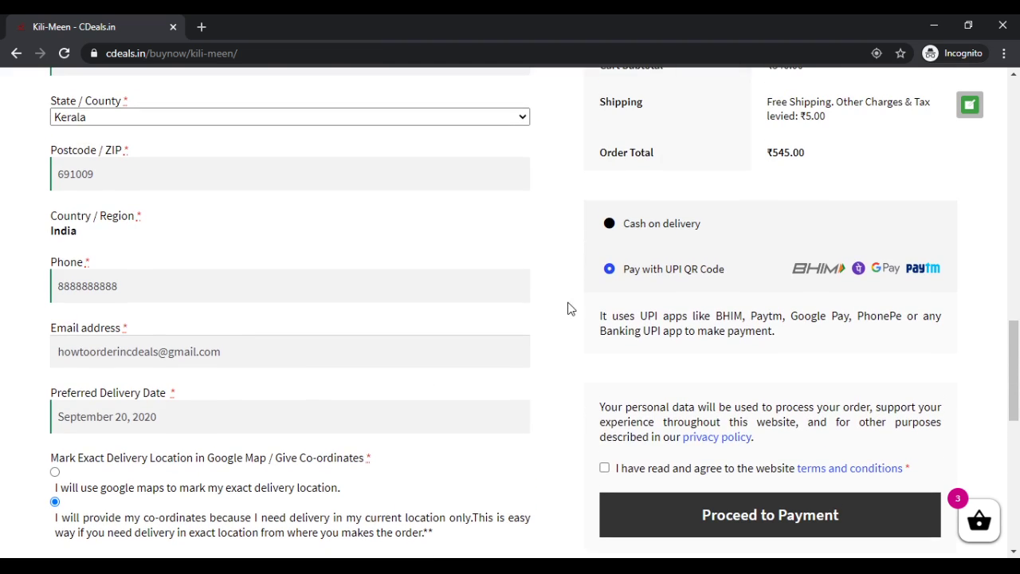
{"action": "left_click", "coordinate": [628, 228]}
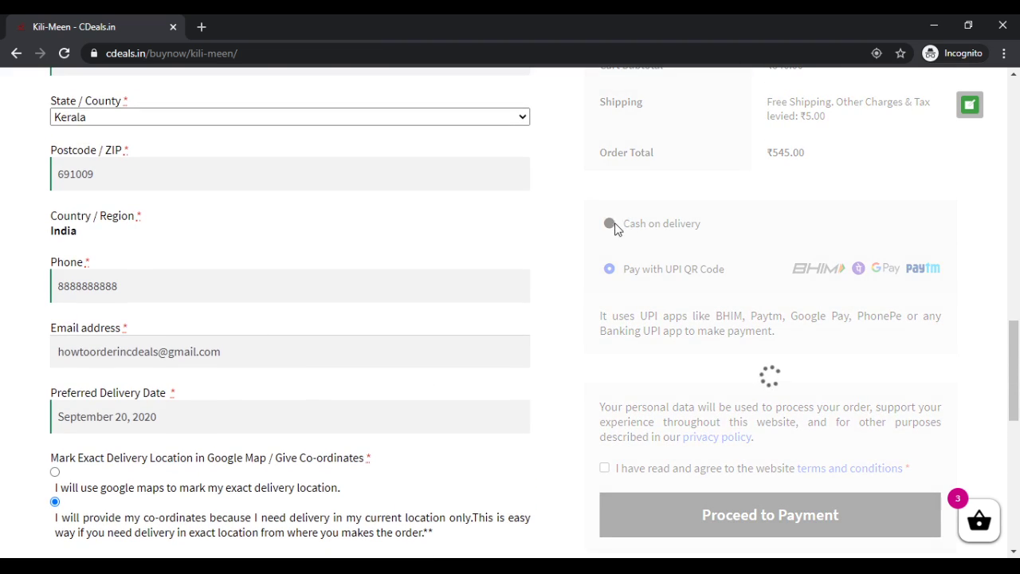
{"action": "scroll", "coordinate": [586, 270], "scroll_direction": "up", "scroll_amount": 1}
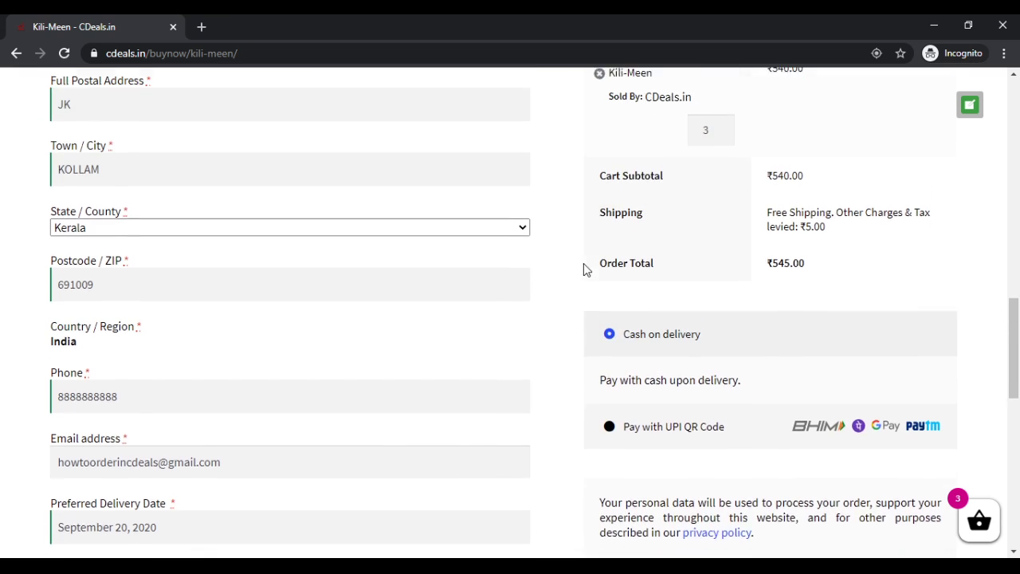
{"action": "scroll", "coordinate": [564, 303], "scroll_direction": "up", "scroll_amount": 2}
Agree to the website terms and conditions and place the order.
{"action": "scroll", "coordinate": [564, 303], "scroll_direction": "down", "scroll_amount": 4}
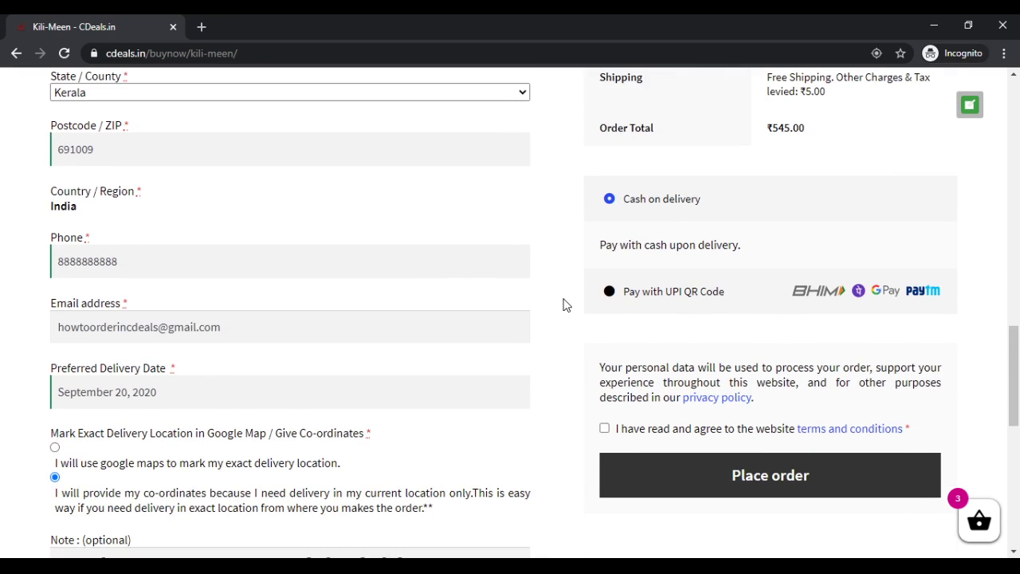
{"action": "scroll", "coordinate": [564, 303], "scroll_direction": "down", "scroll_amount": 2}
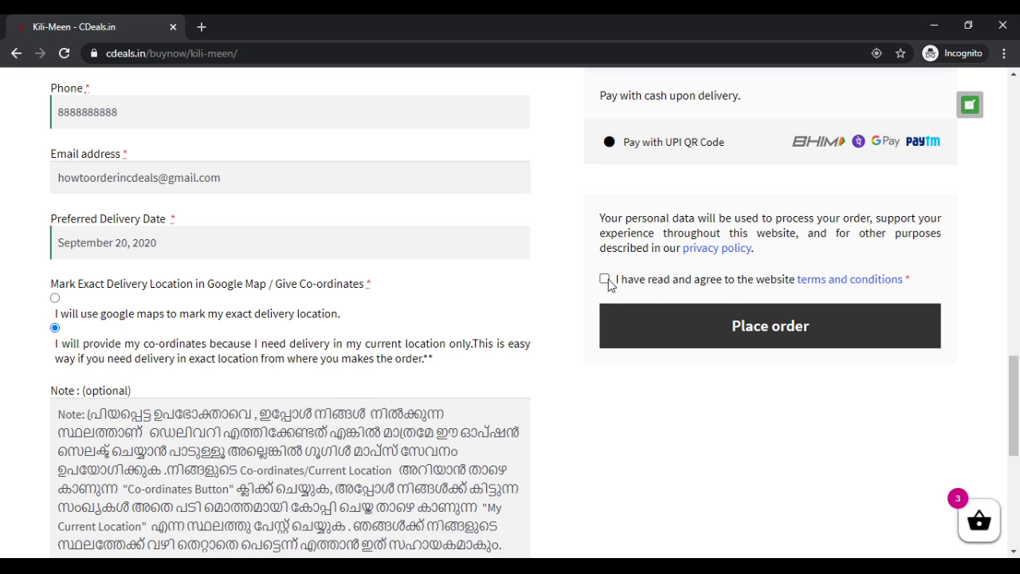
{"action": "left_click", "coordinate": [605, 279]}
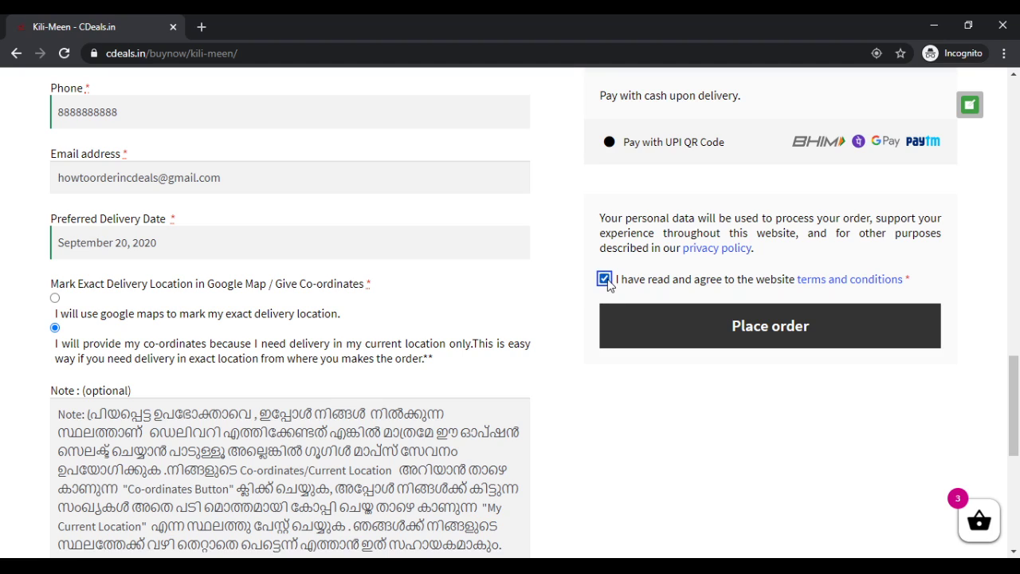
{"action": "left_click", "coordinate": [683, 332]}
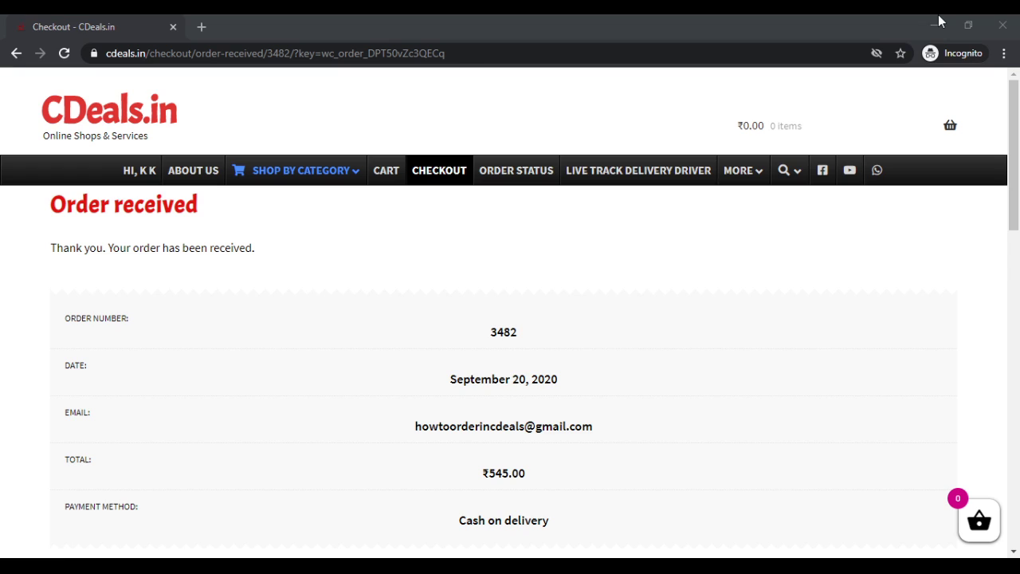
{"action": "left_click", "coordinate": [503, 327]}
{"action": "left_click", "coordinate": [942, 32]}
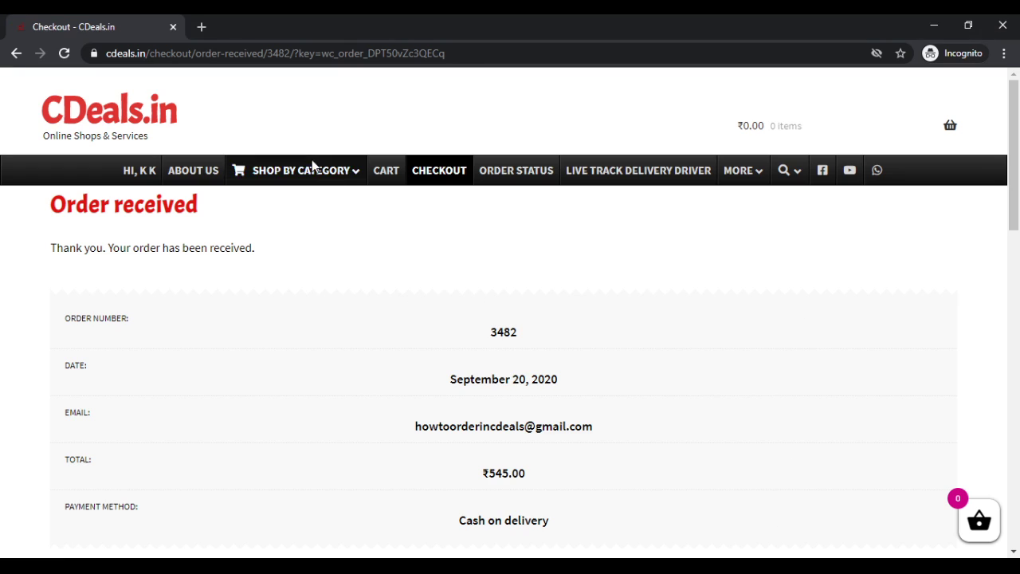
Reopen the Fish Galaxy shop from the Chicken, Meat & Fish category and look through its list of fish for sale.
{"action": "mouse_move", "coordinate": [307, 169]}
{"action": "left_click", "coordinate": [323, 265]}
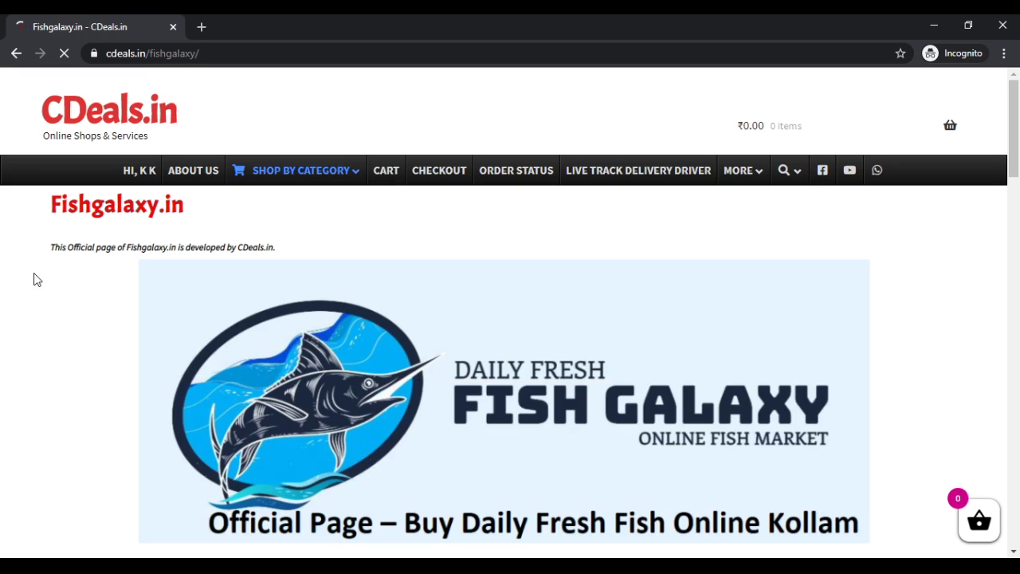
{"action": "left_click", "coordinate": [309, 182]}
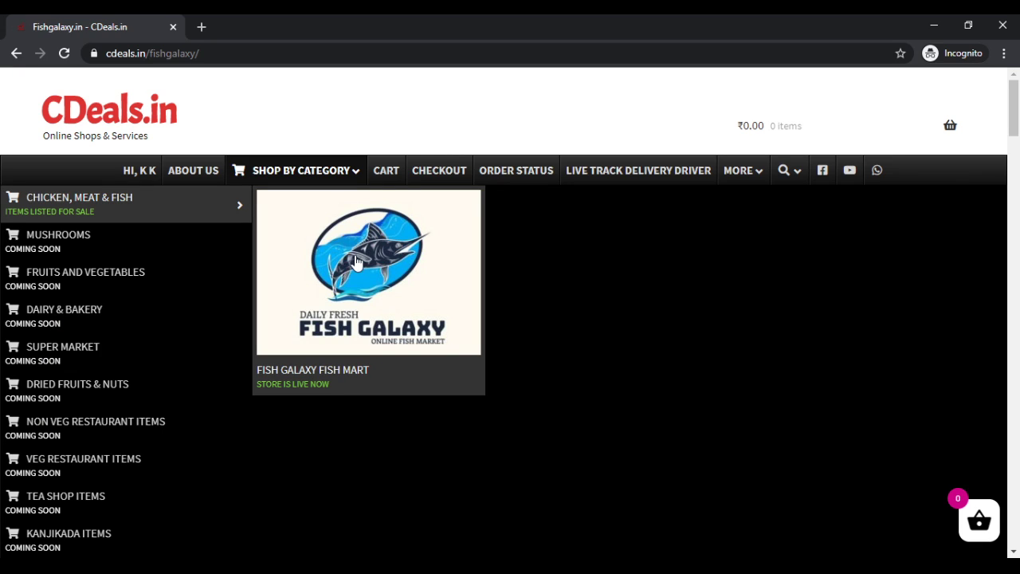
{"action": "scroll", "coordinate": [462, 261], "scroll_direction": "down", "scroll_amount": 3}
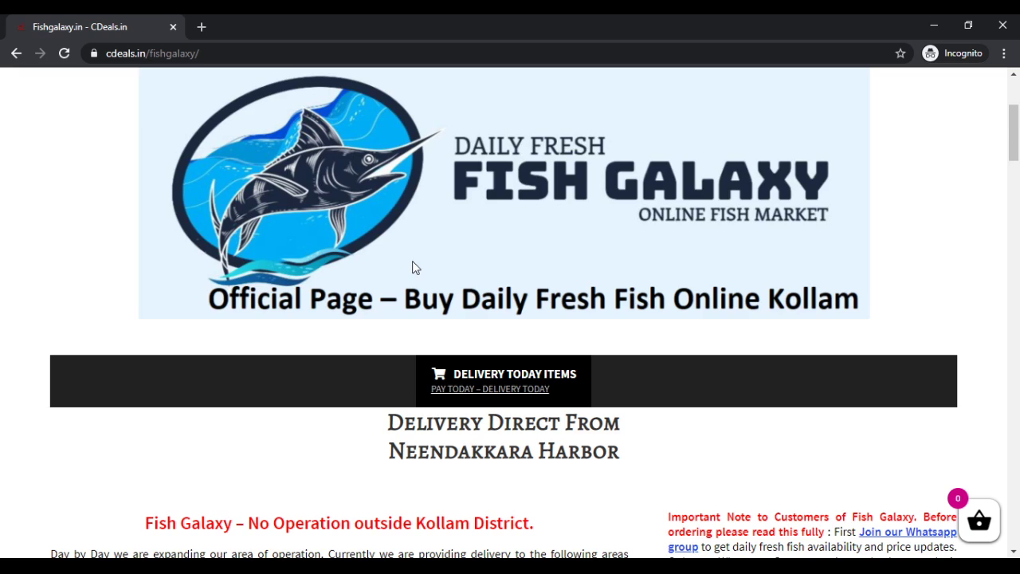
{"action": "scroll", "coordinate": [423, 271], "scroll_direction": "down", "scroll_amount": 10}
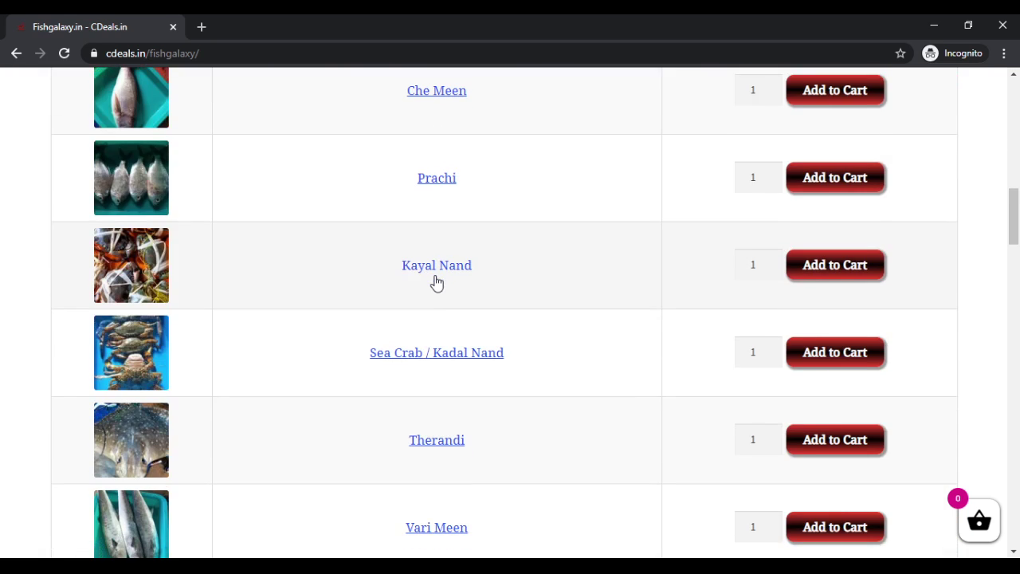
{"action": "scroll", "coordinate": [423, 285], "scroll_direction": "down", "scroll_amount": 8}
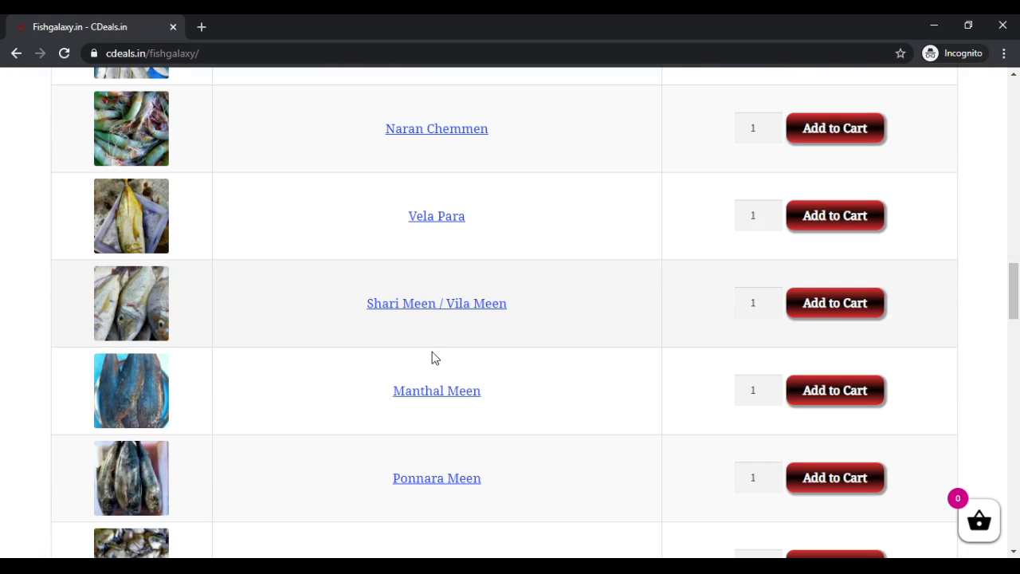
{"action": "scroll", "coordinate": [476, 403], "scroll_direction": "down", "scroll_amount": 4}
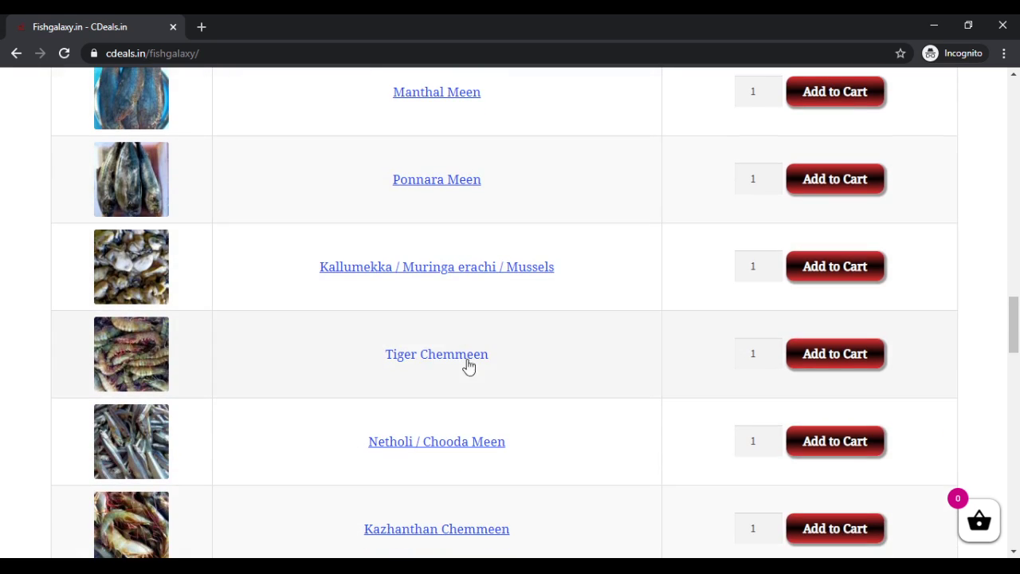
{"action": "scroll", "coordinate": [478, 366], "scroll_direction": "down", "scroll_amount": 3}
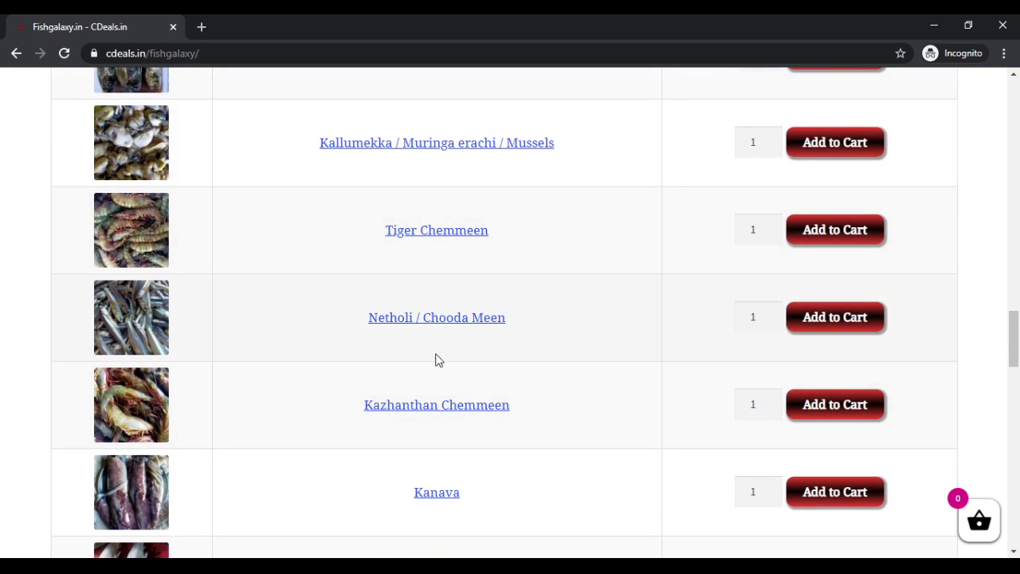
Open Netholi / Chooda Meen from the fish list and add 2 units to the cart at a price of ₹200.
{"action": "left_click", "coordinate": [449, 323]}
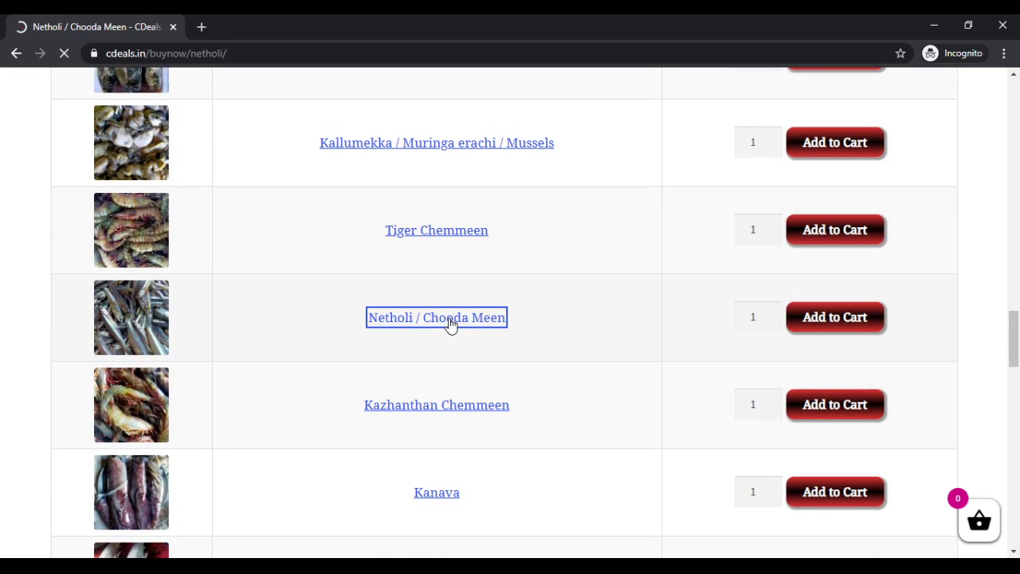
{"action": "scroll", "coordinate": [488, 315], "scroll_direction": "down", "scroll_amount": 2}
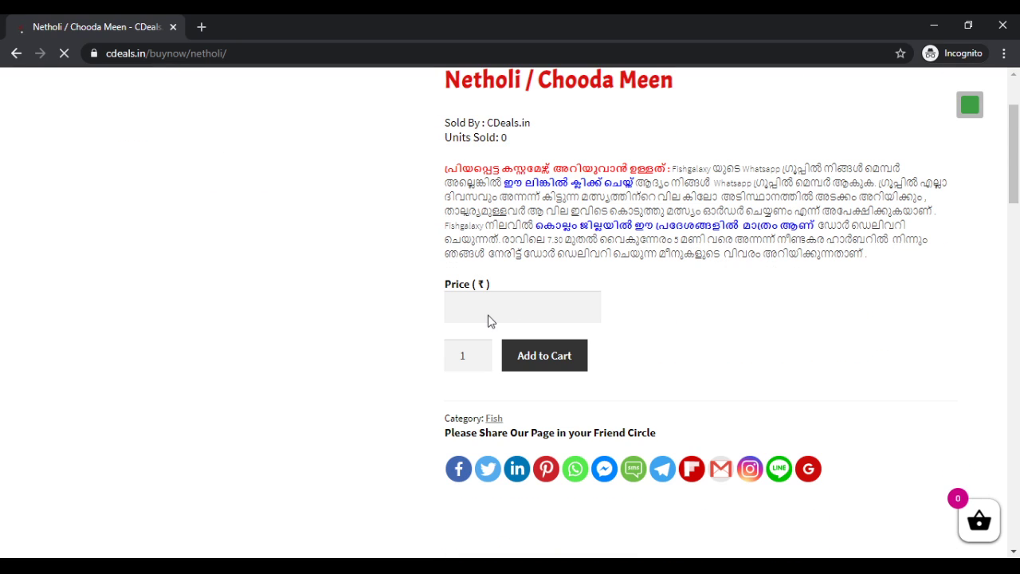
{"action": "left_click", "coordinate": [523, 311]}
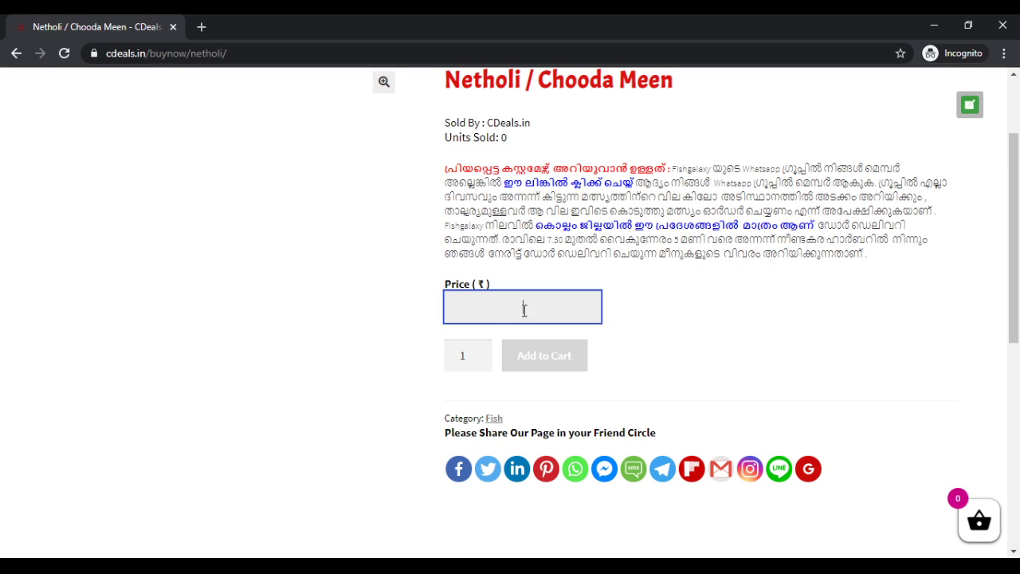
{"action": "type", "text": "200"}
{"action": "left_click", "coordinate": [674, 308]}
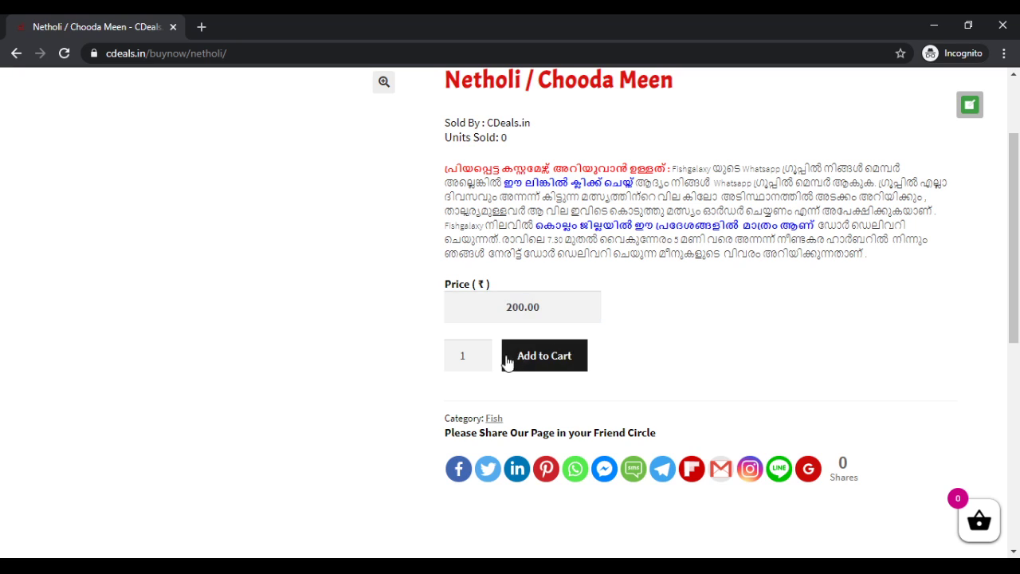
{"action": "left_click", "coordinate": [482, 350]}
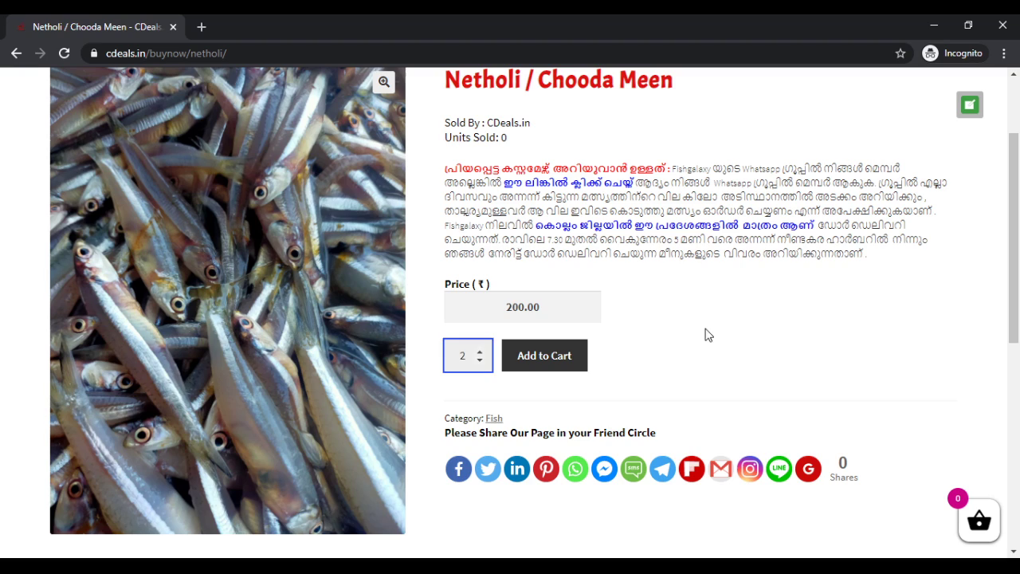
{"action": "left_click", "coordinate": [553, 359]}
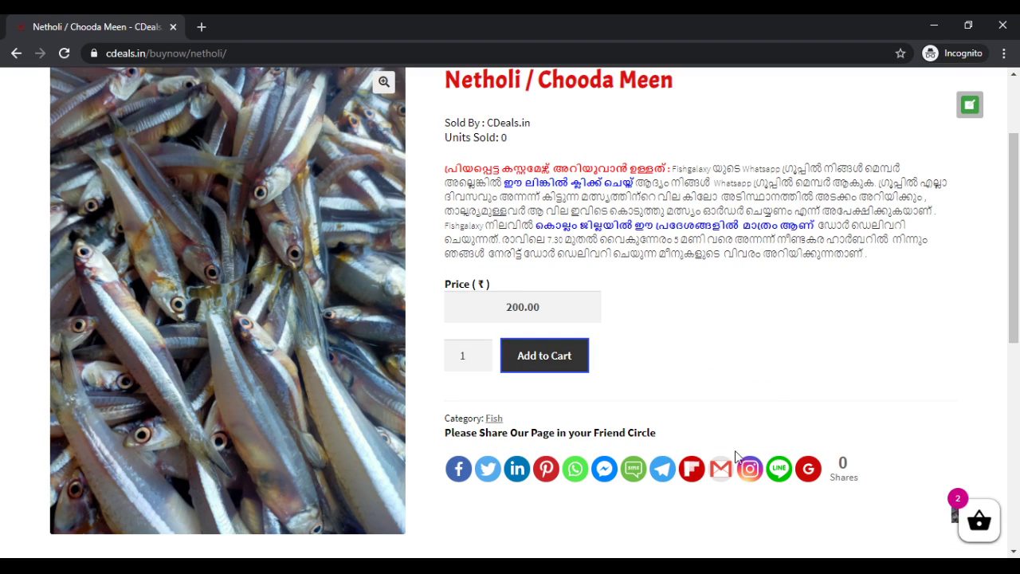
Proceed from the cart to checkout and review the prefilled billing and shipping details for the Netholi / Chooda Meen order.
{"action": "left_click", "coordinate": [977, 523]}
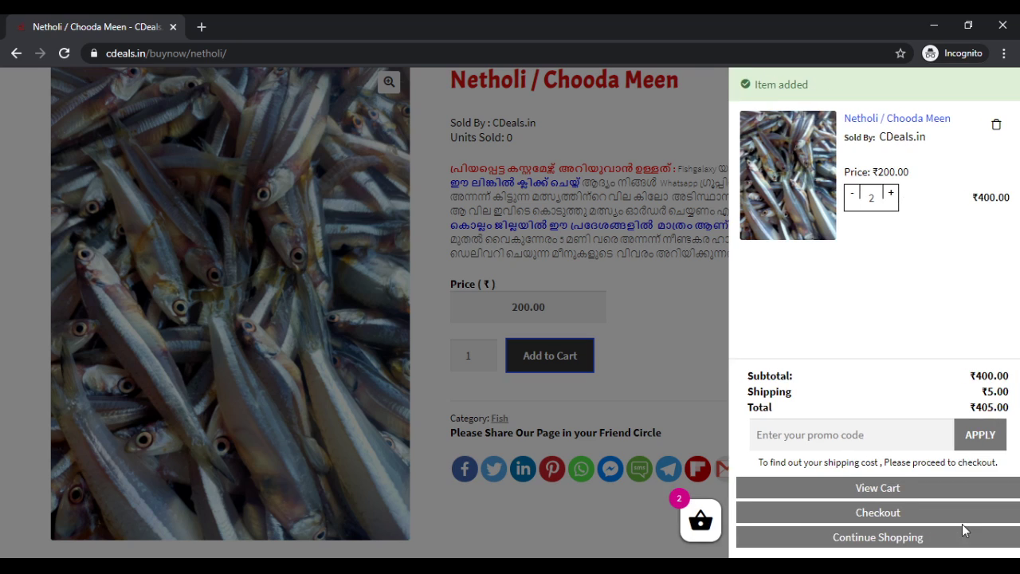
{"action": "left_click", "coordinate": [897, 515]}
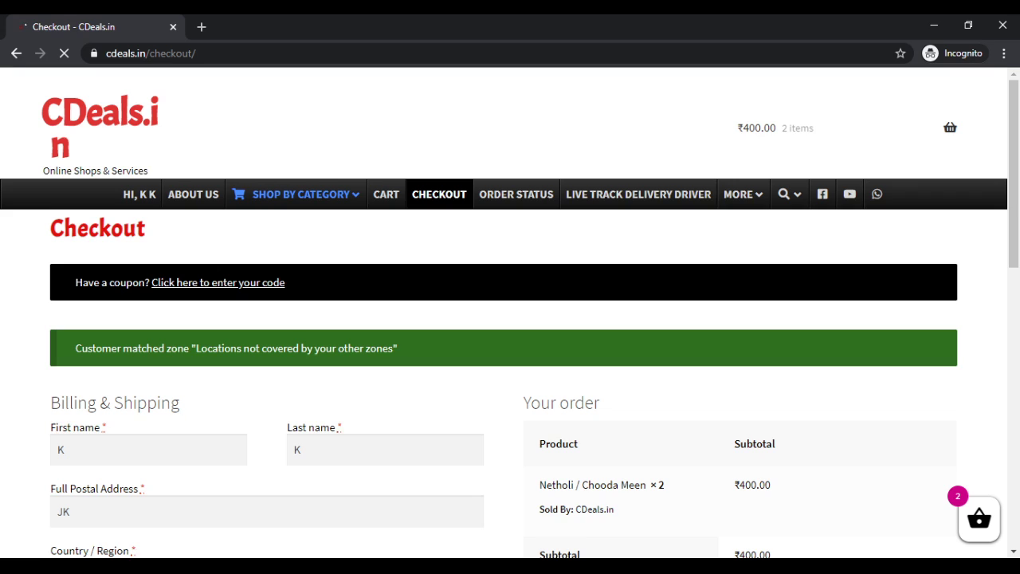
{"action": "scroll", "coordinate": [478, 269], "scroll_direction": "down", "scroll_amount": 2}
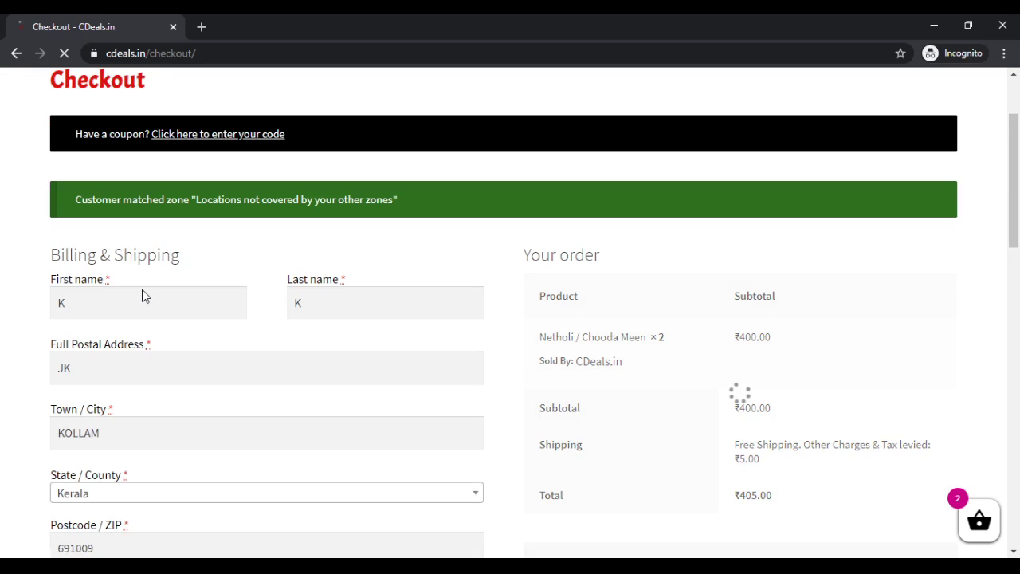
{"action": "scroll", "coordinate": [141, 291], "scroll_direction": "down", "scroll_amount": 1}
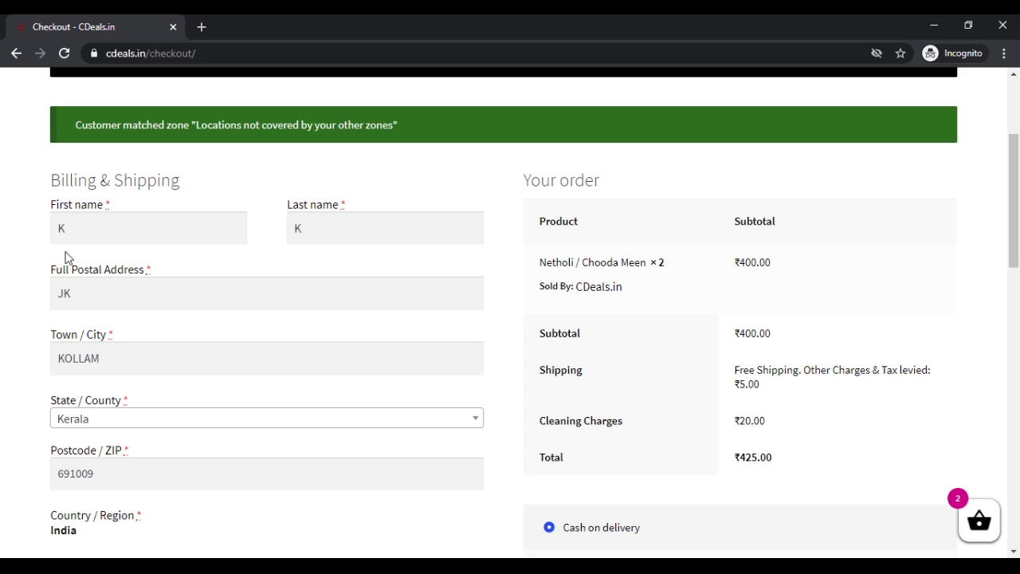
{"action": "scroll", "coordinate": [130, 248], "scroll_direction": "down", "scroll_amount": 1}
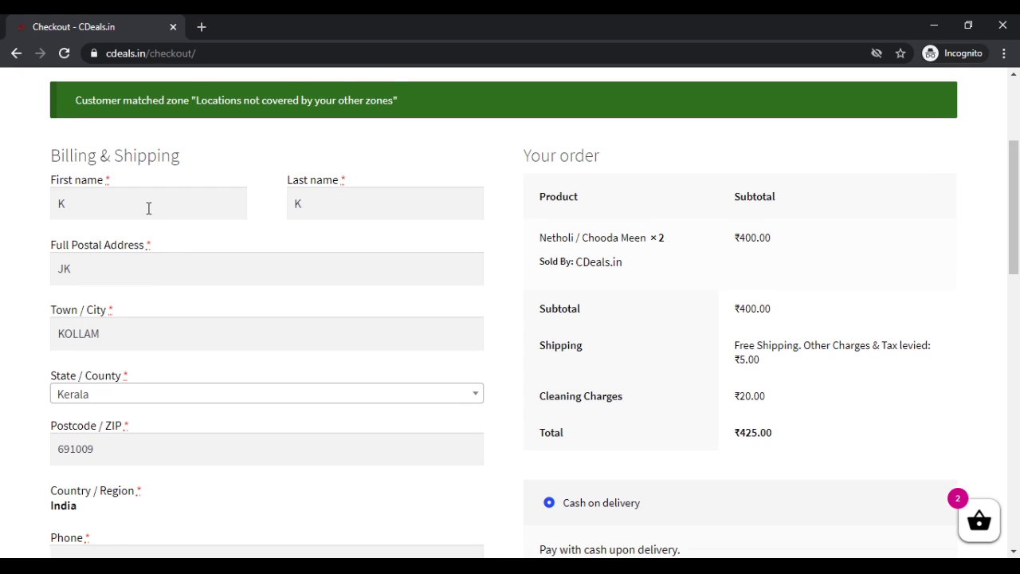
{"action": "scroll", "coordinate": [148, 208], "scroll_direction": "down", "scroll_amount": 1}
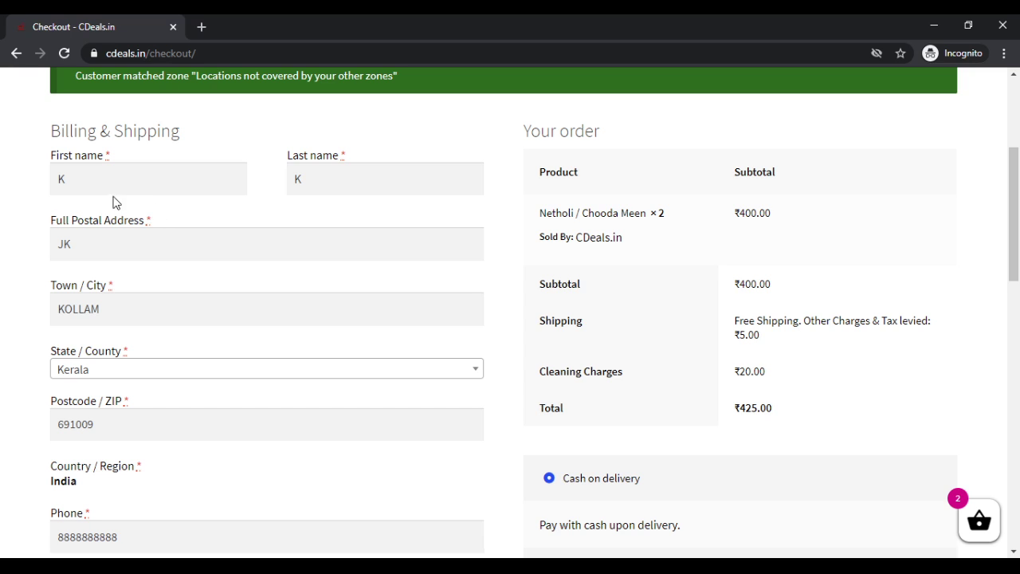
{"action": "scroll", "coordinate": [38, 337], "scroll_direction": "down", "scroll_amount": 5}
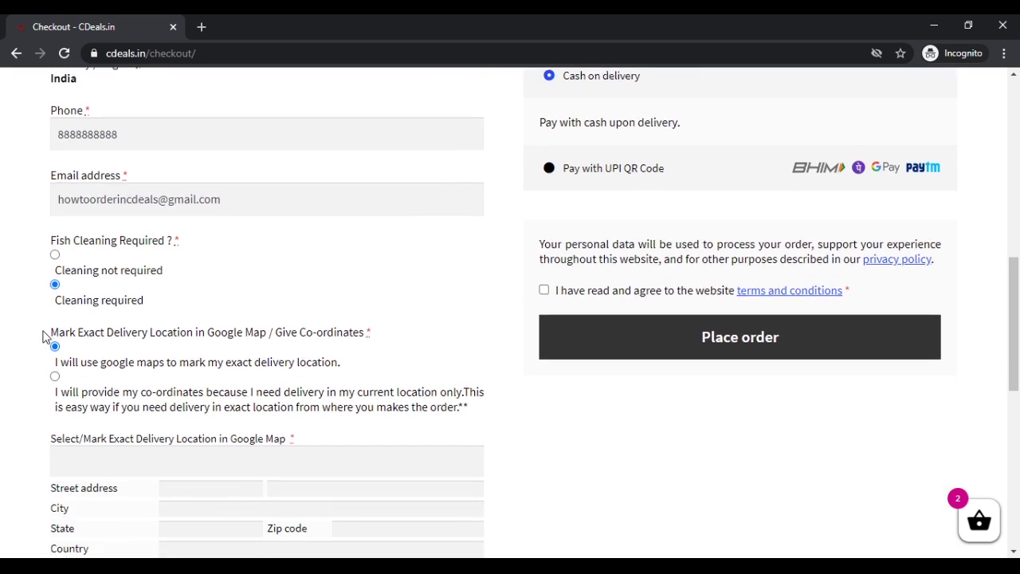
Try the Cleaning not required option for the fish, and set it back to Cleaning required.
{"action": "scroll", "coordinate": [40, 328], "scroll_direction": "down", "scroll_amount": 1}
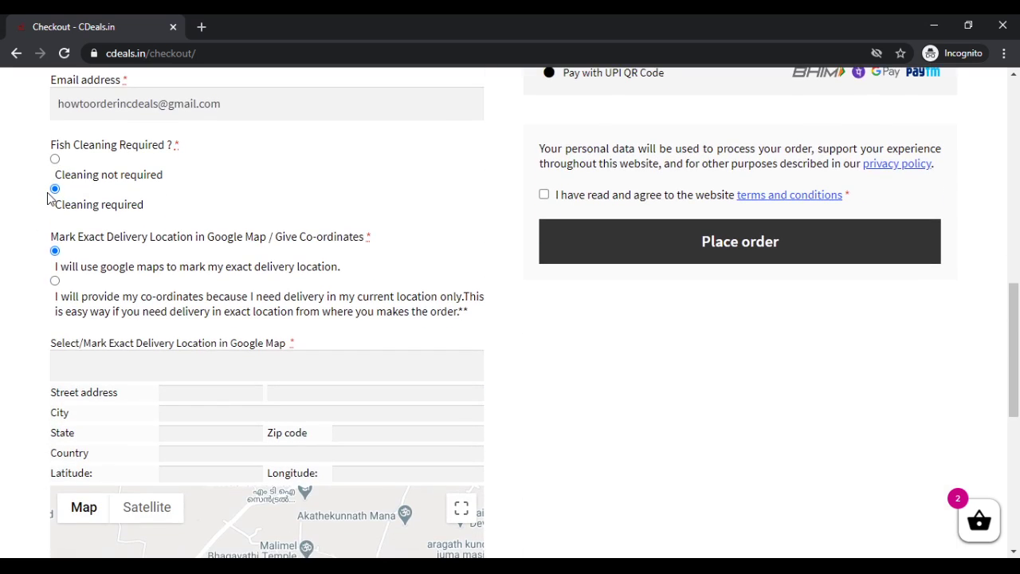
{"action": "left_click", "coordinate": [55, 160]}
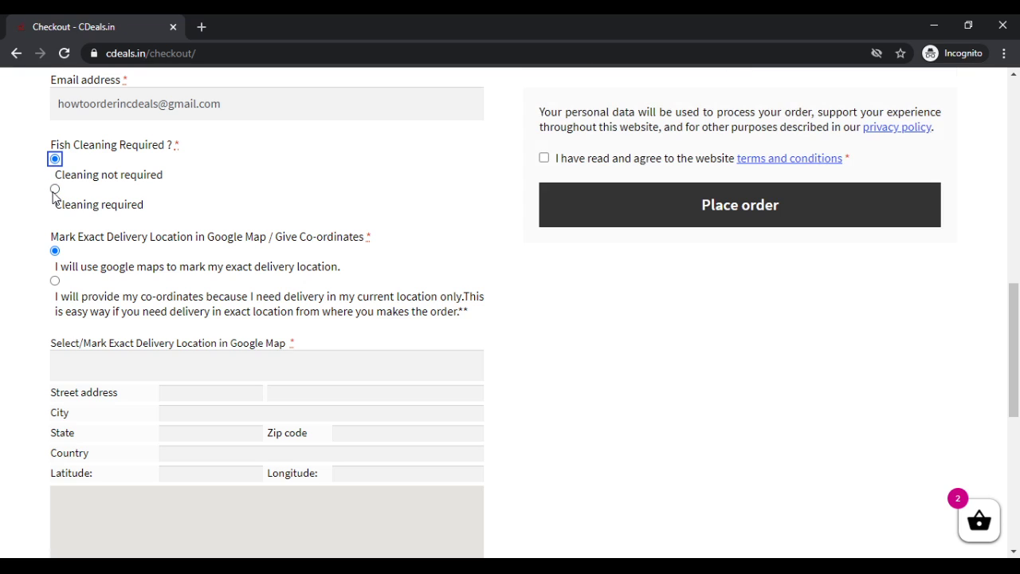
{"action": "left_click", "coordinate": [55, 190]}
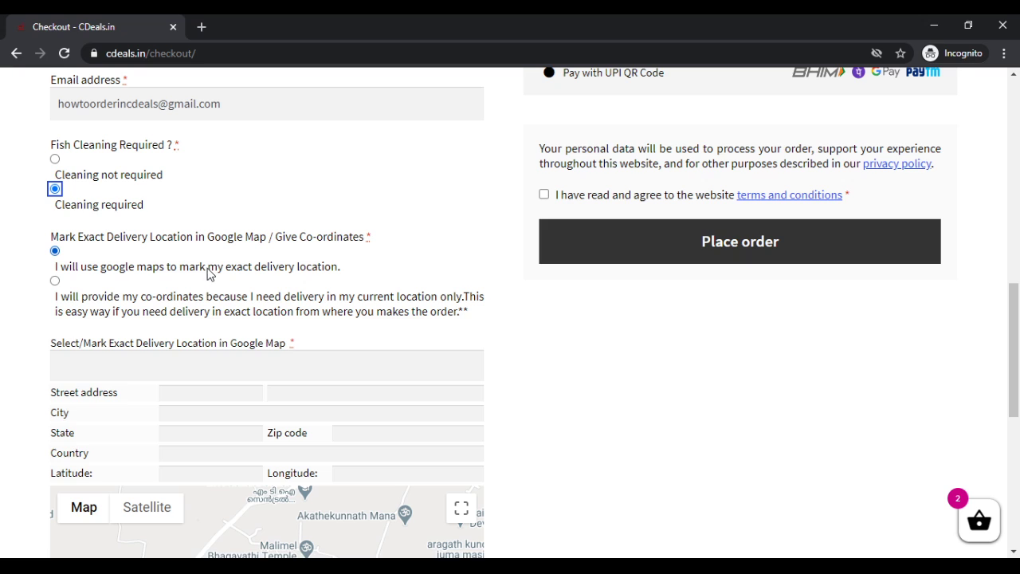
Opt to provide co-ordinates for the delivery and copy the generated co-ordinates into the My Delivery/Current Location field.
{"action": "left_click", "coordinate": [55, 282]}
{"action": "scroll", "coordinate": [2, 314], "scroll_direction": "down", "scroll_amount": 5}
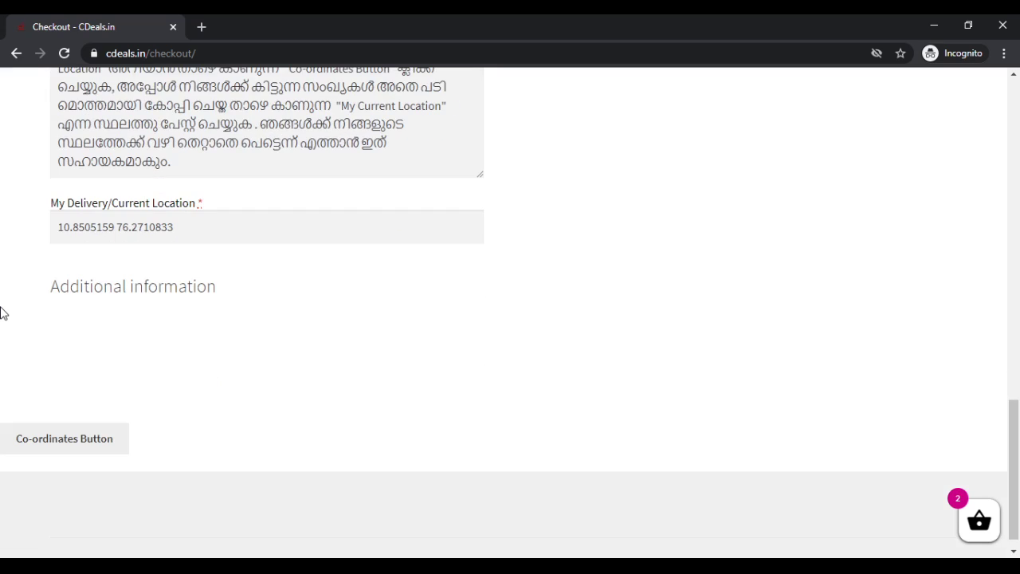
{"action": "left_click", "coordinate": [90, 449]}
{"action": "triple_click", "coordinate": [102, 464]}
{"action": "key", "text": "ctrl+c"}
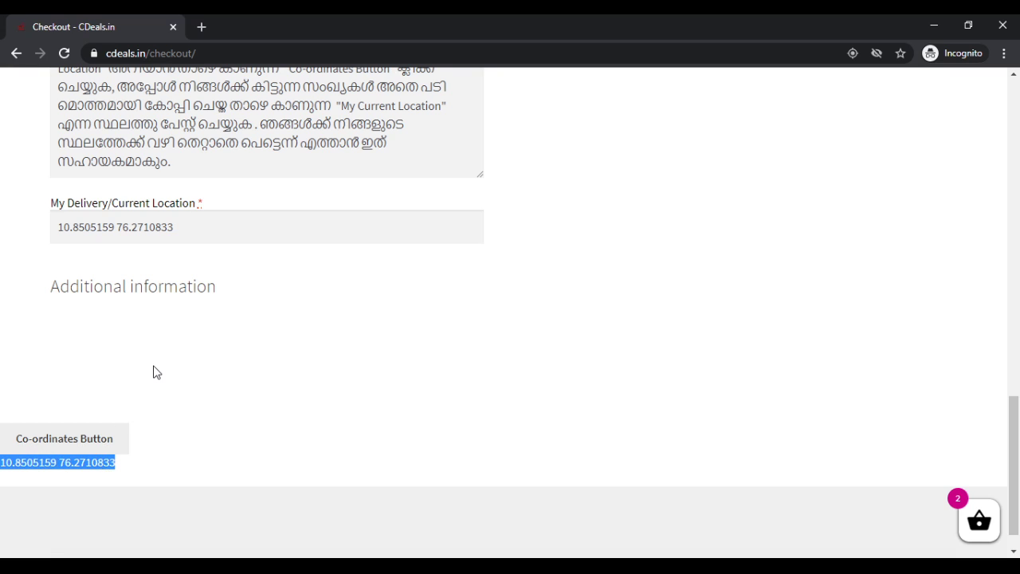
{"action": "left_click", "coordinate": [159, 225]}
{"action": "key", "text": "ctrl+a"}
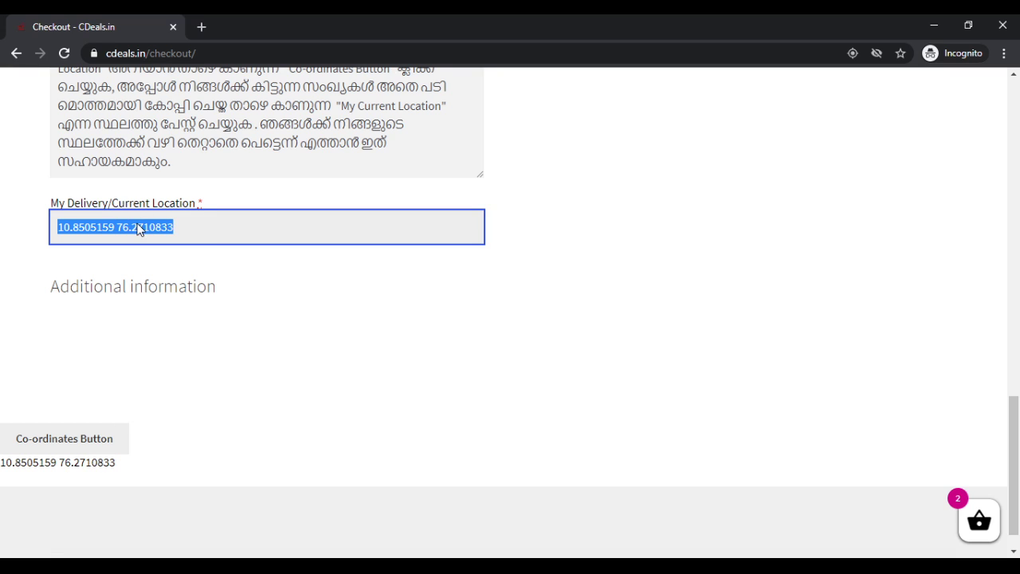
{"action": "key", "text": "ctrl+v"}
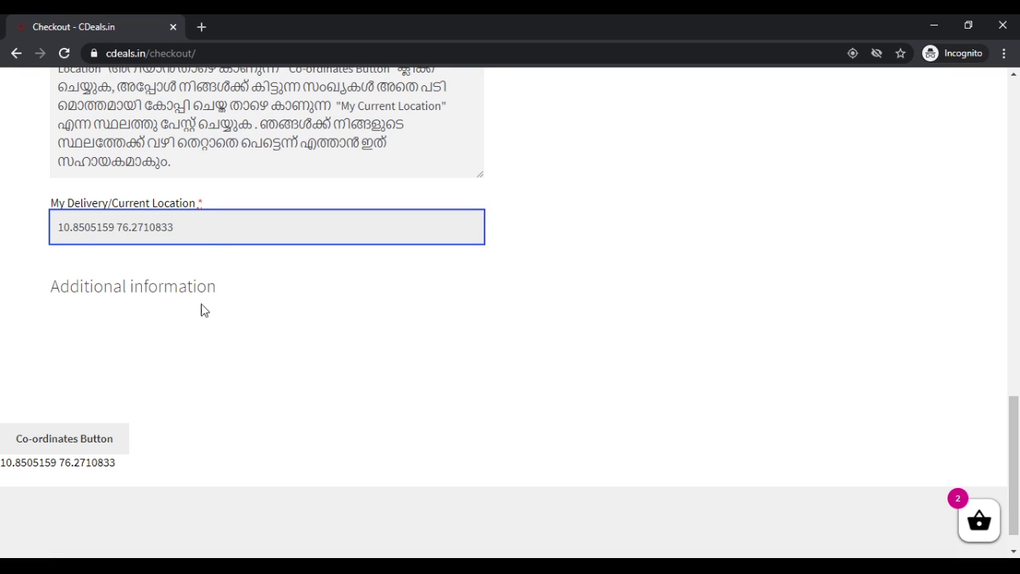
Accept the website terms and conditions and place the Netholi / Chooda Meen order with cash on delivery.
{"action": "scroll", "coordinate": [201, 310], "scroll_direction": "up", "scroll_amount": 8}
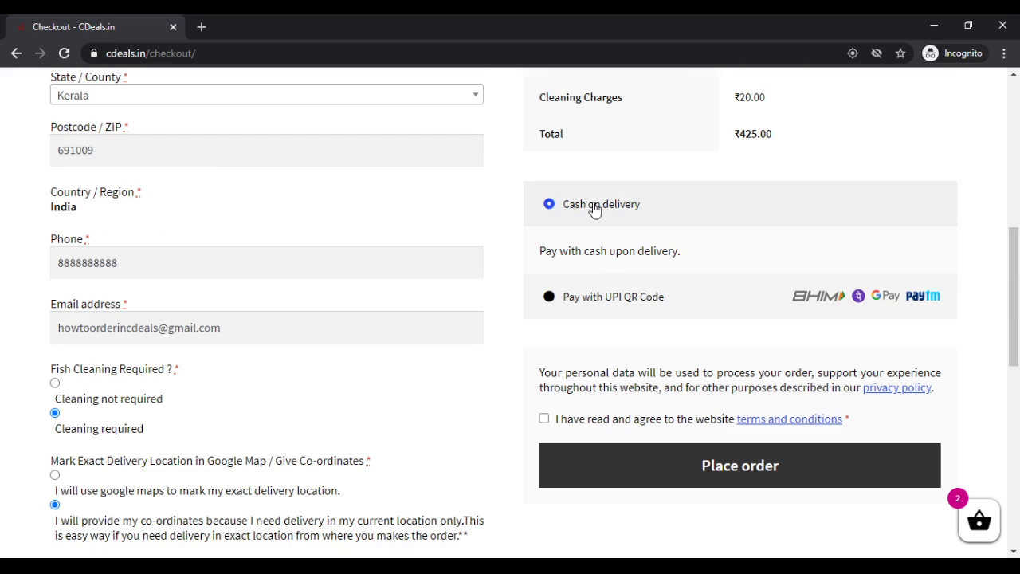
{"action": "left_click", "coordinate": [544, 419]}
{"action": "left_click", "coordinate": [662, 467]}
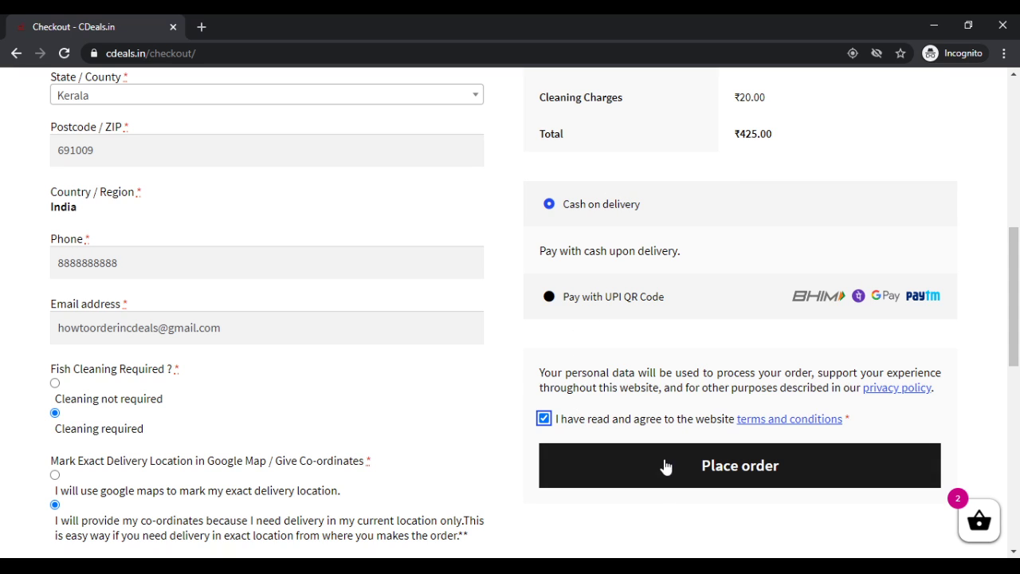